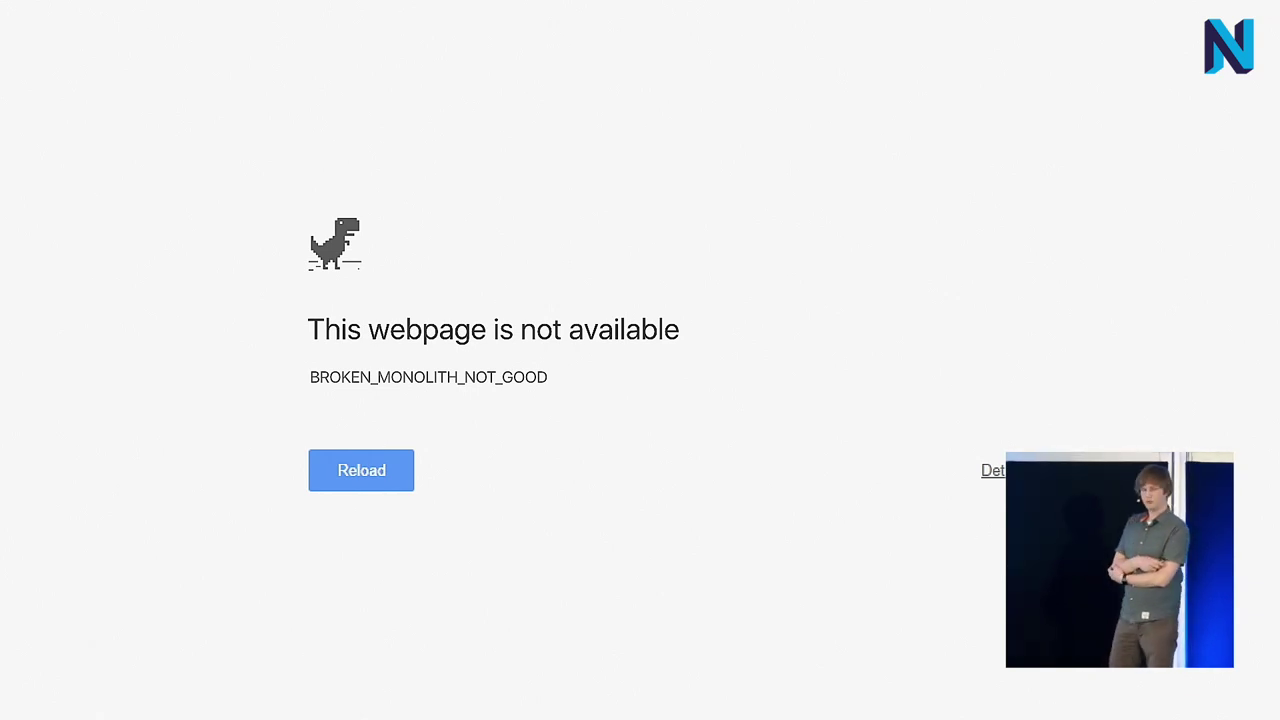
Step: Advance from the 'This webpage is not available' slide to the majestic.monolith malware warning
key(Right)
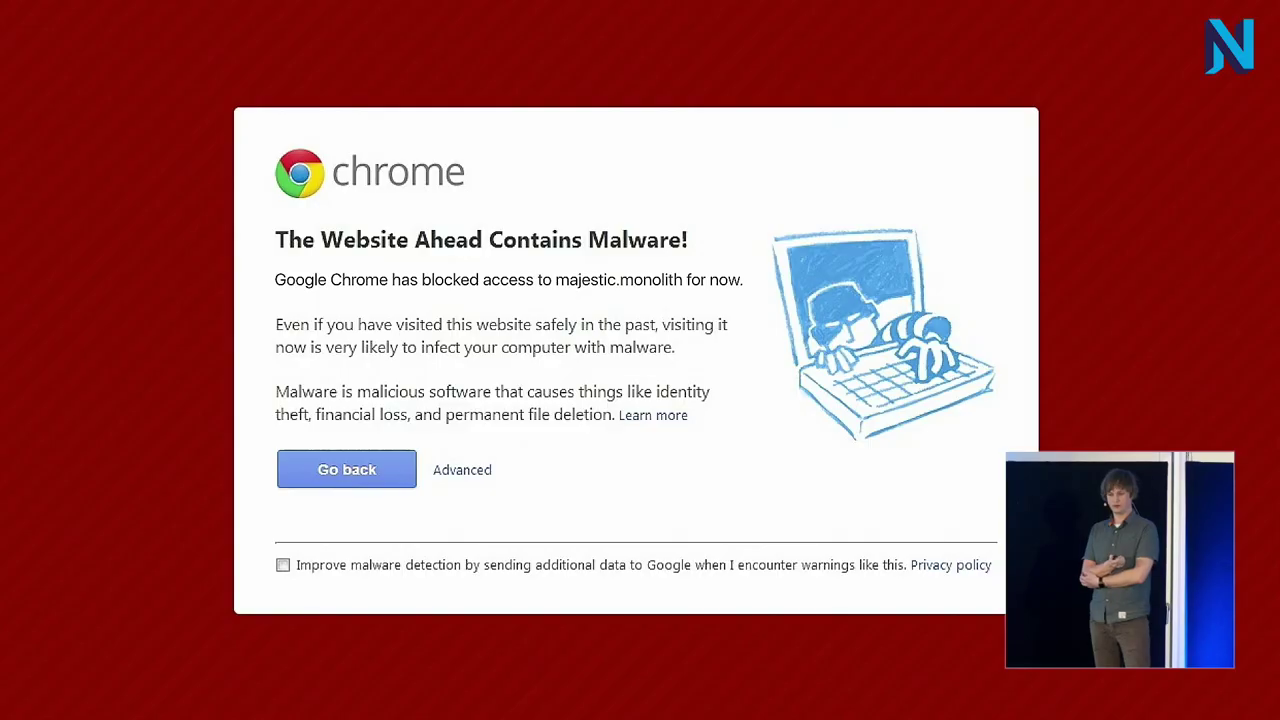
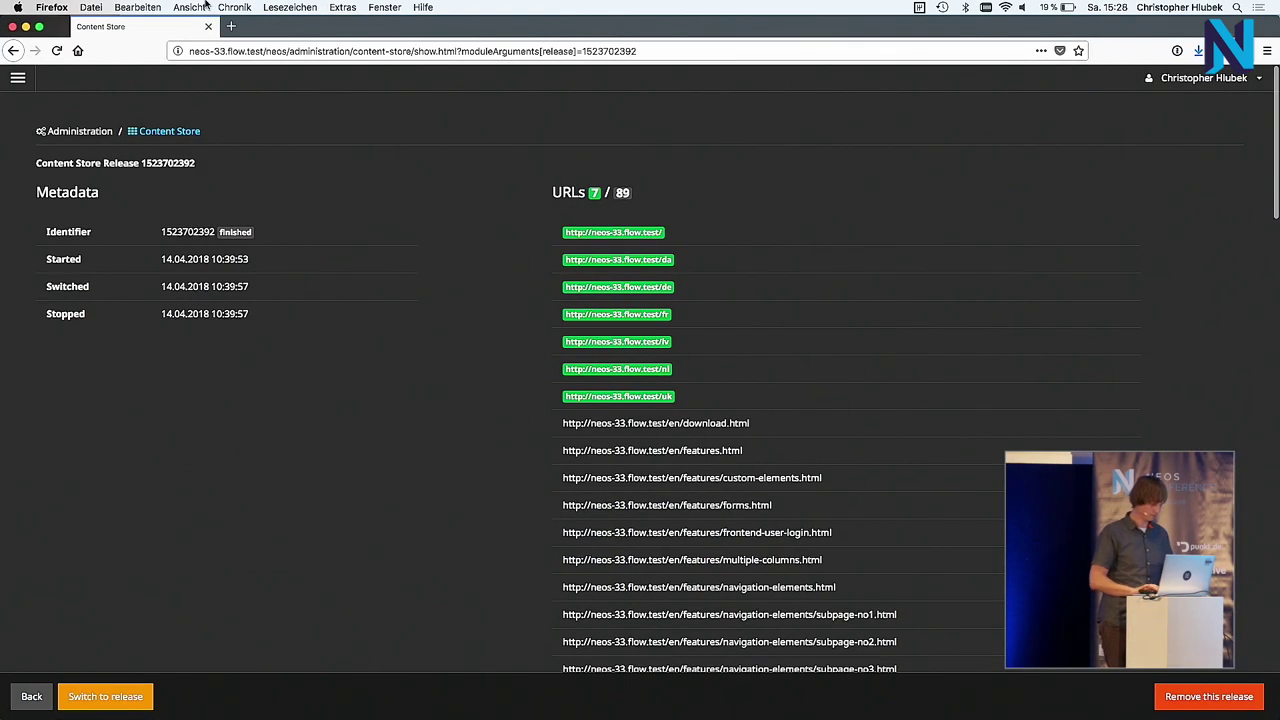
Step: Return to the Content Store overview and sign back in with the username and password
click(148, 131)
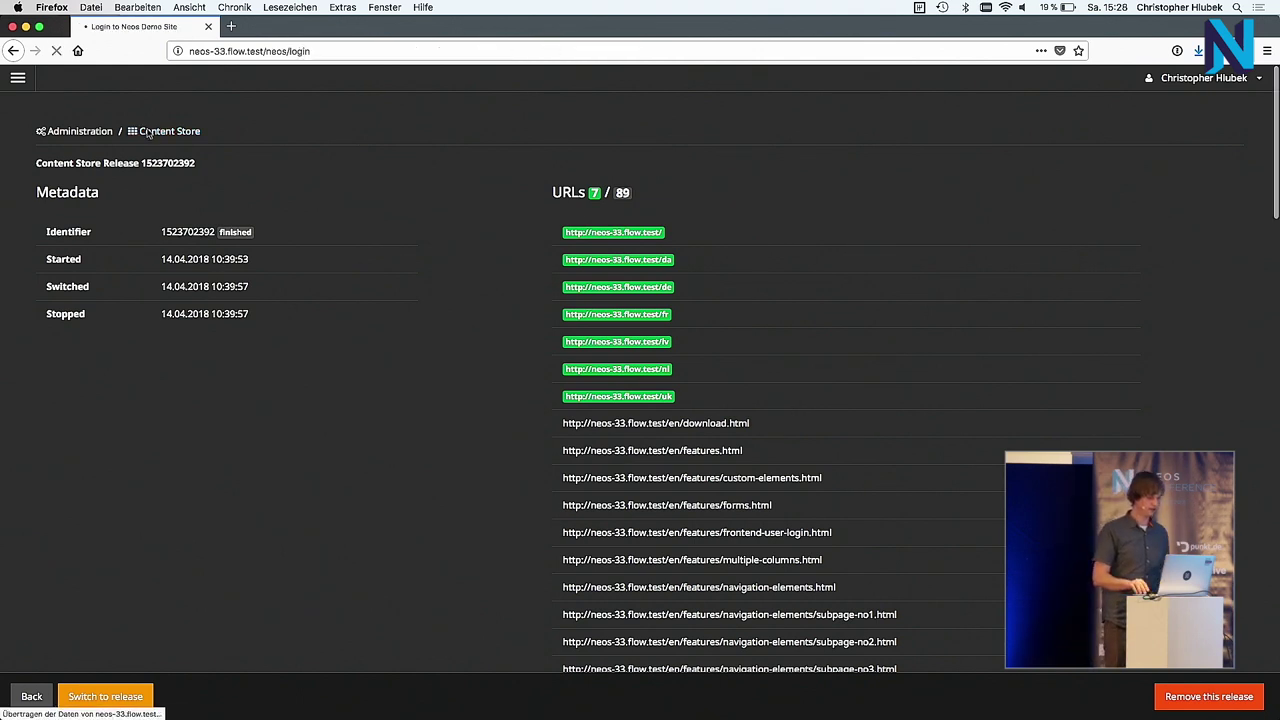
text(admin)
key(Tab)
text(password)
key(Return)
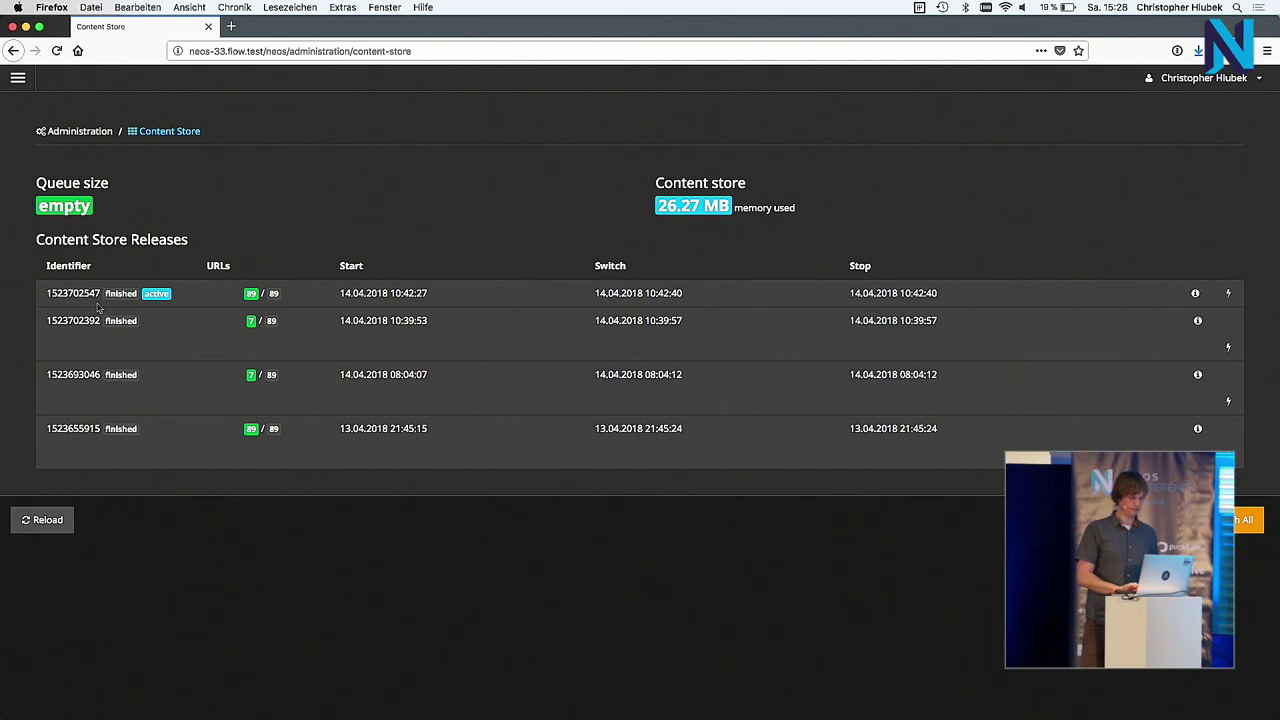
Step: Open the Neos Demo Site for editing from the main menu, then bring up the terminal
click(18, 77)
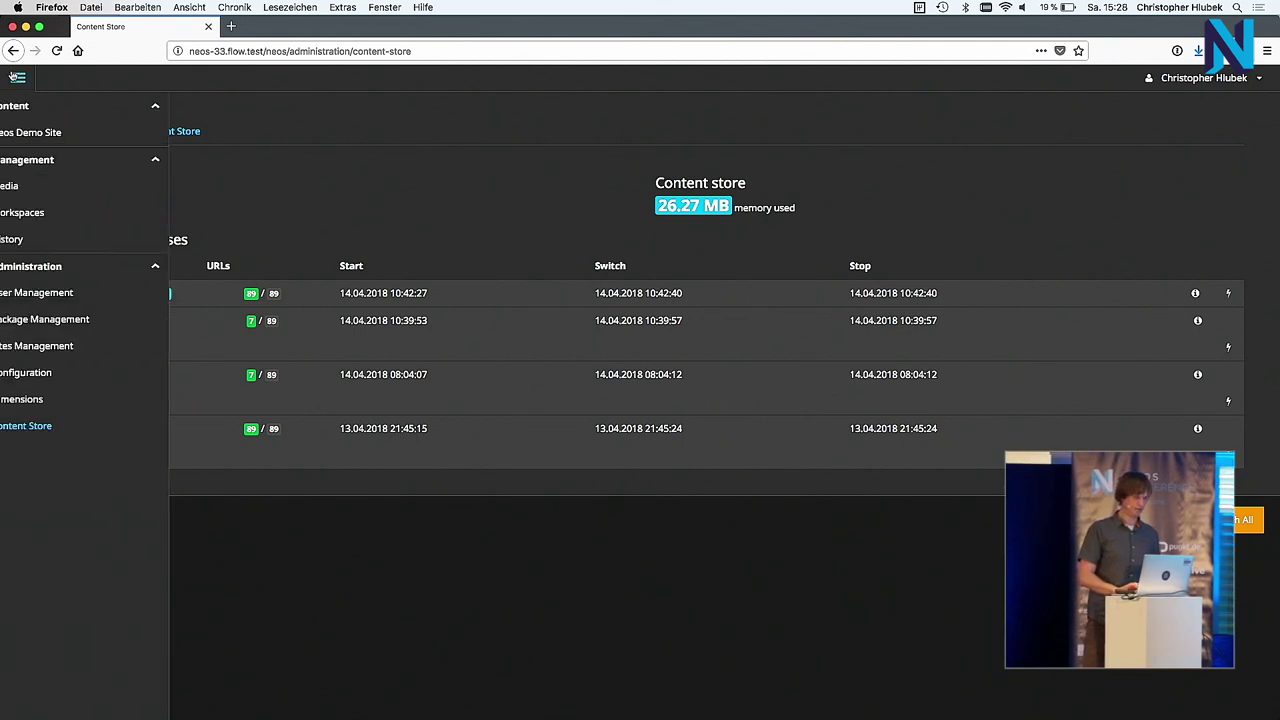
click(62, 132)
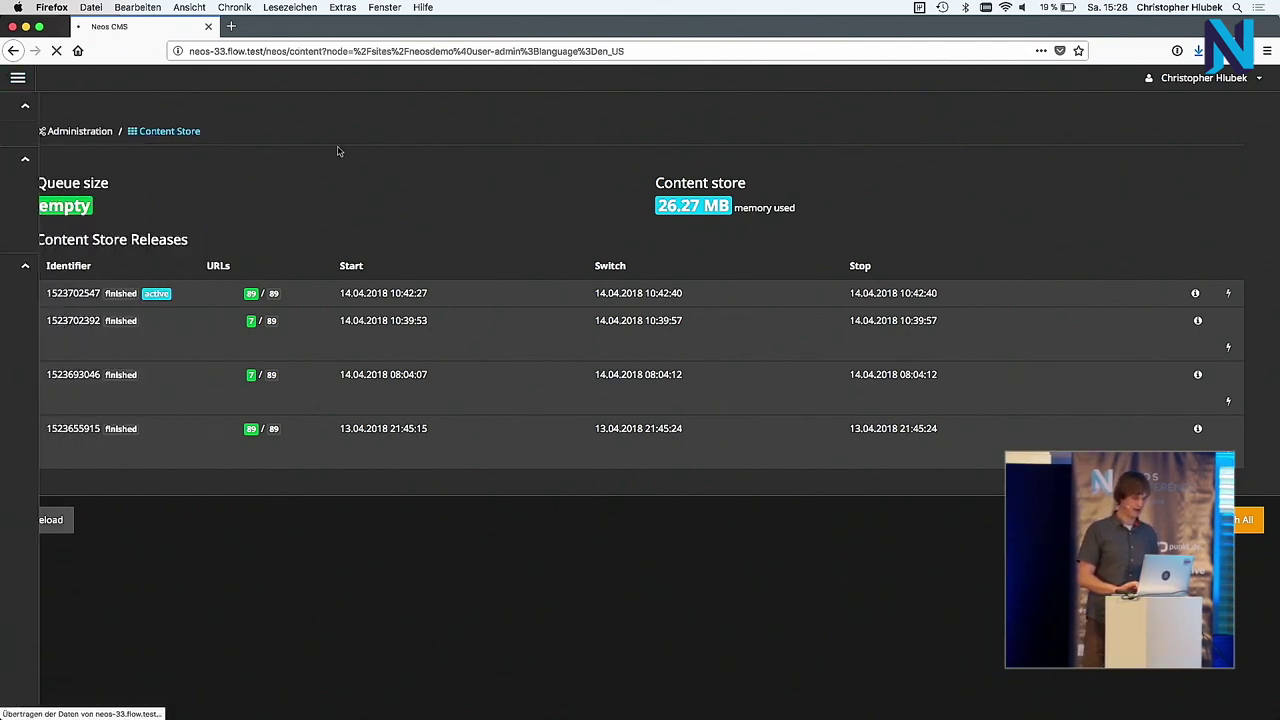
key(super+Tab)
key(super+Tab)
key(super+Tab)
key(super+Tab)
key(super+Tab)
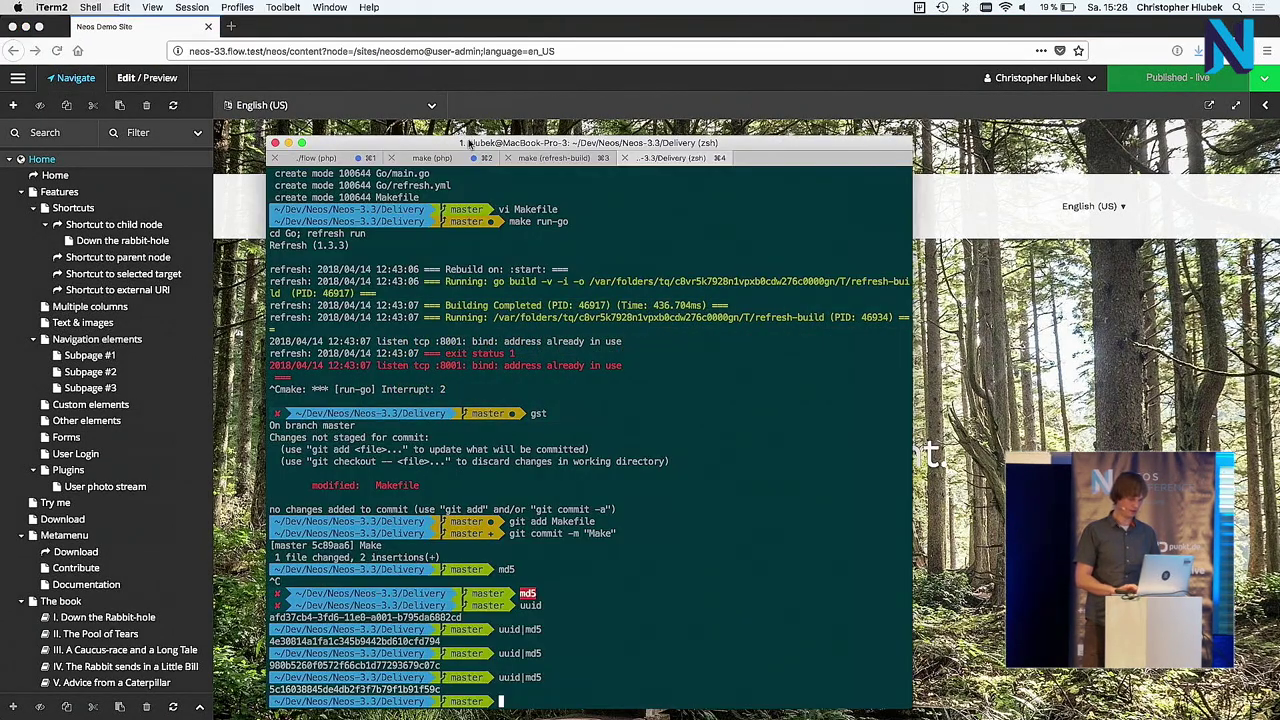
Step: Review the flow job:work queue, PHP server log and Go refresh-build output, then return to Firefox
drag(469, 144, 467, 103)
click(318, 117)
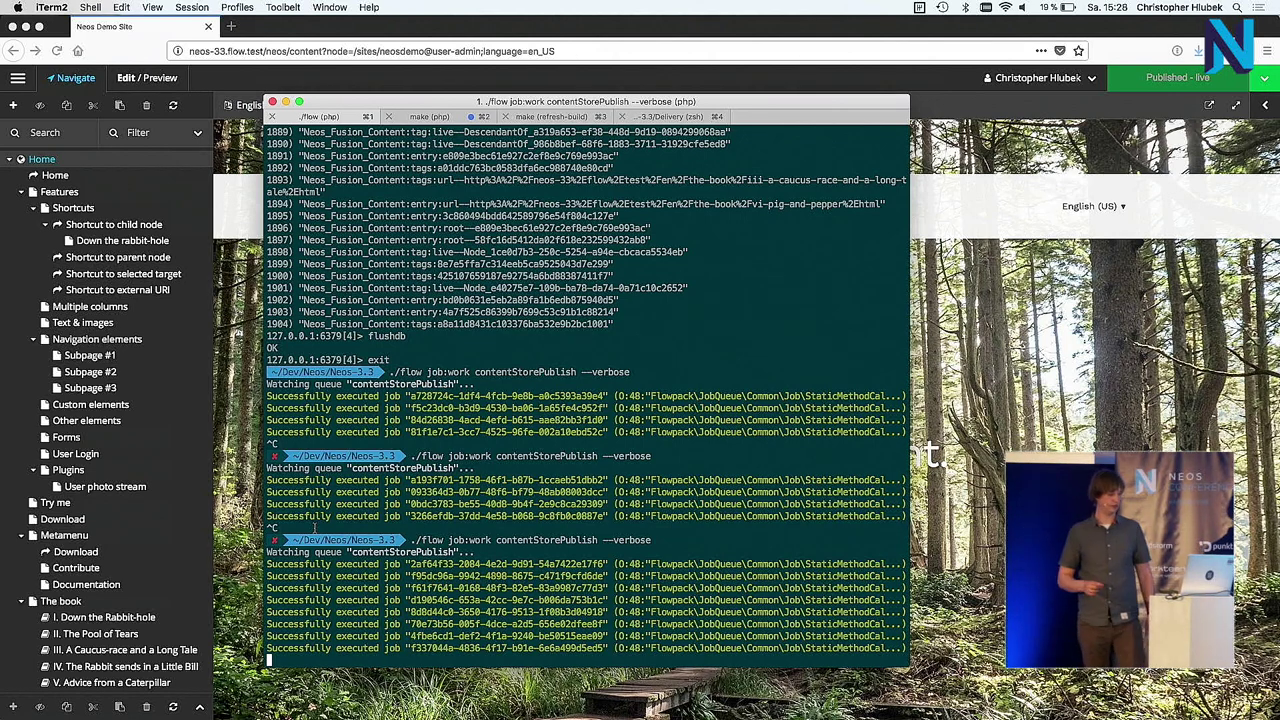
key(Return)
key(Return)
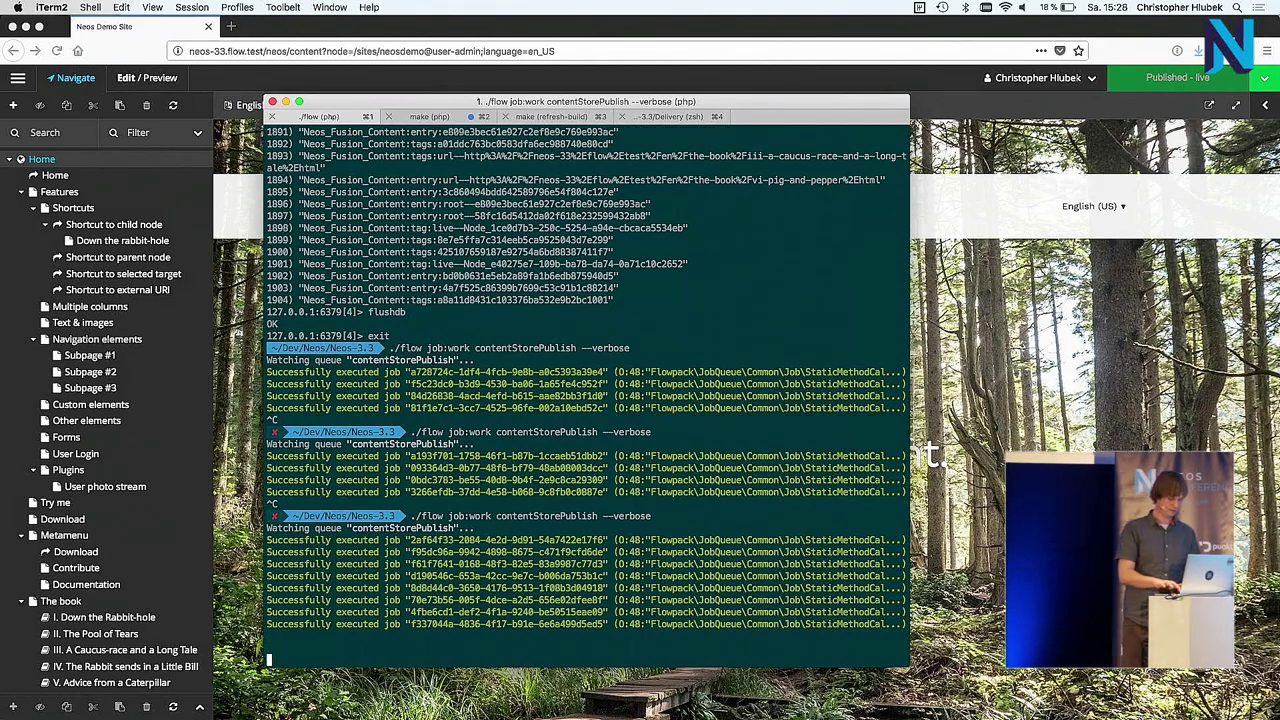
key(Return)
key(Return)
key(Return)
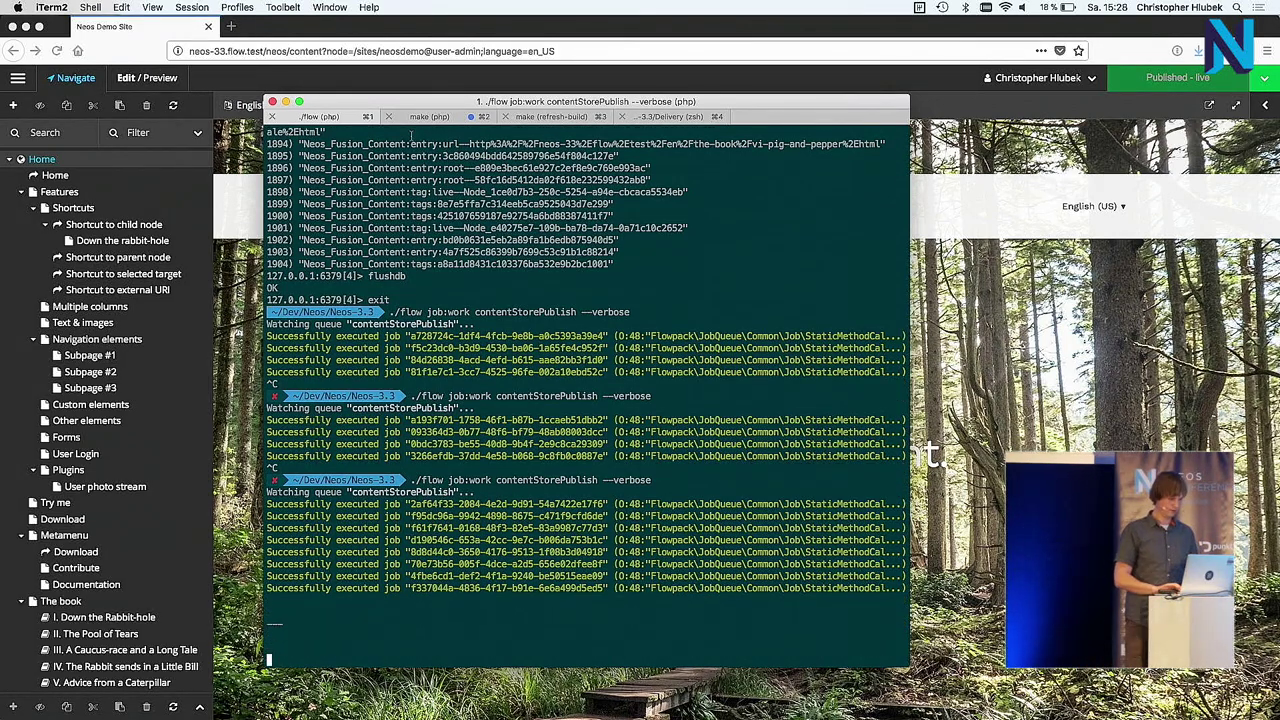
click(429, 117)
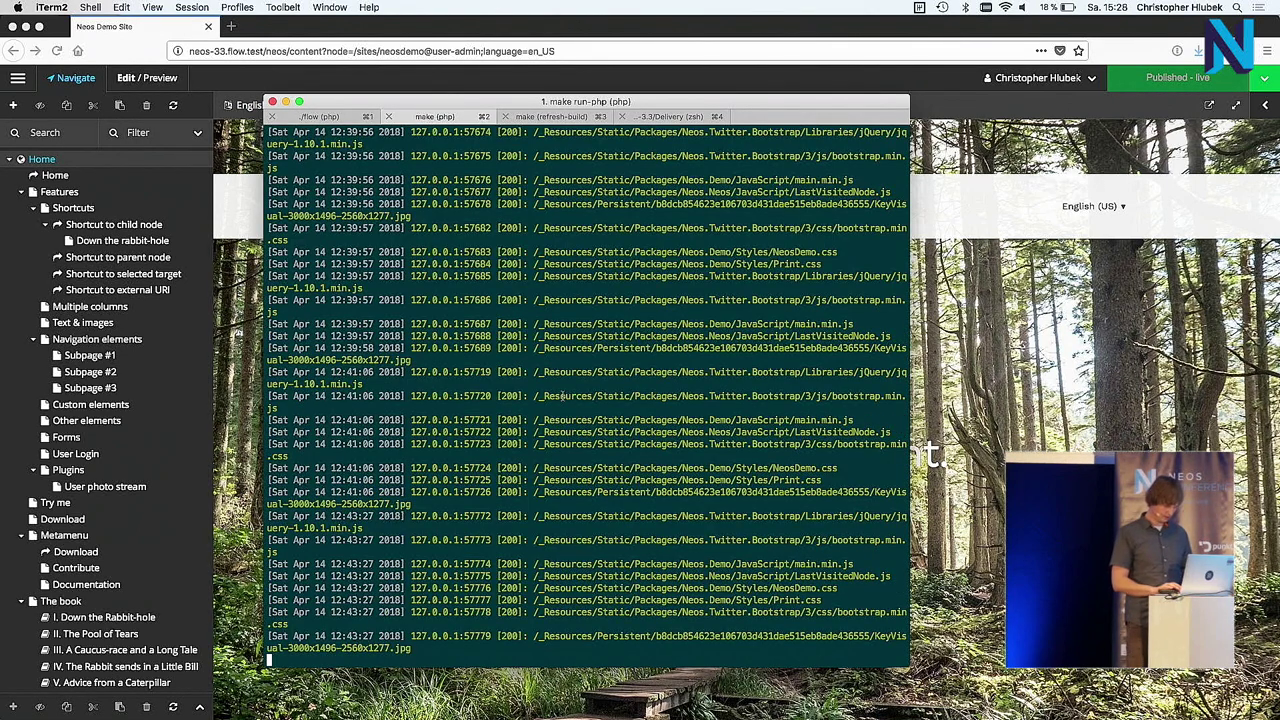
click(550, 117)
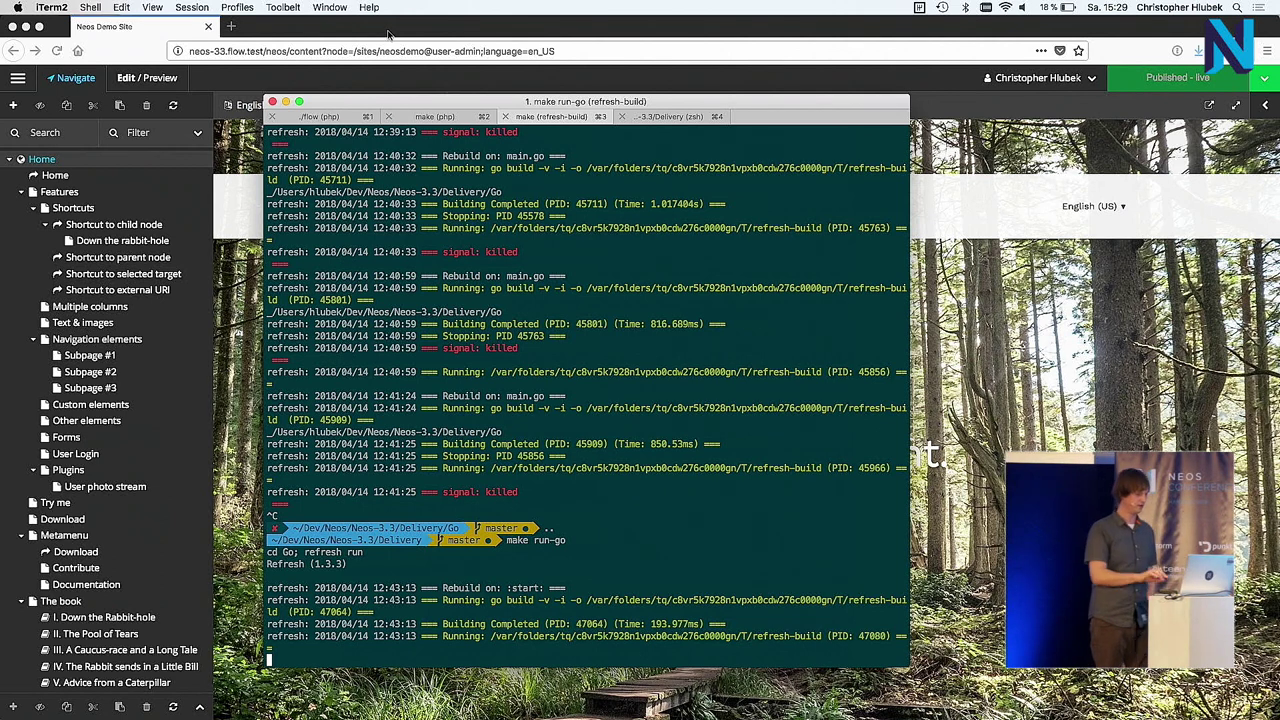
click(390, 35)
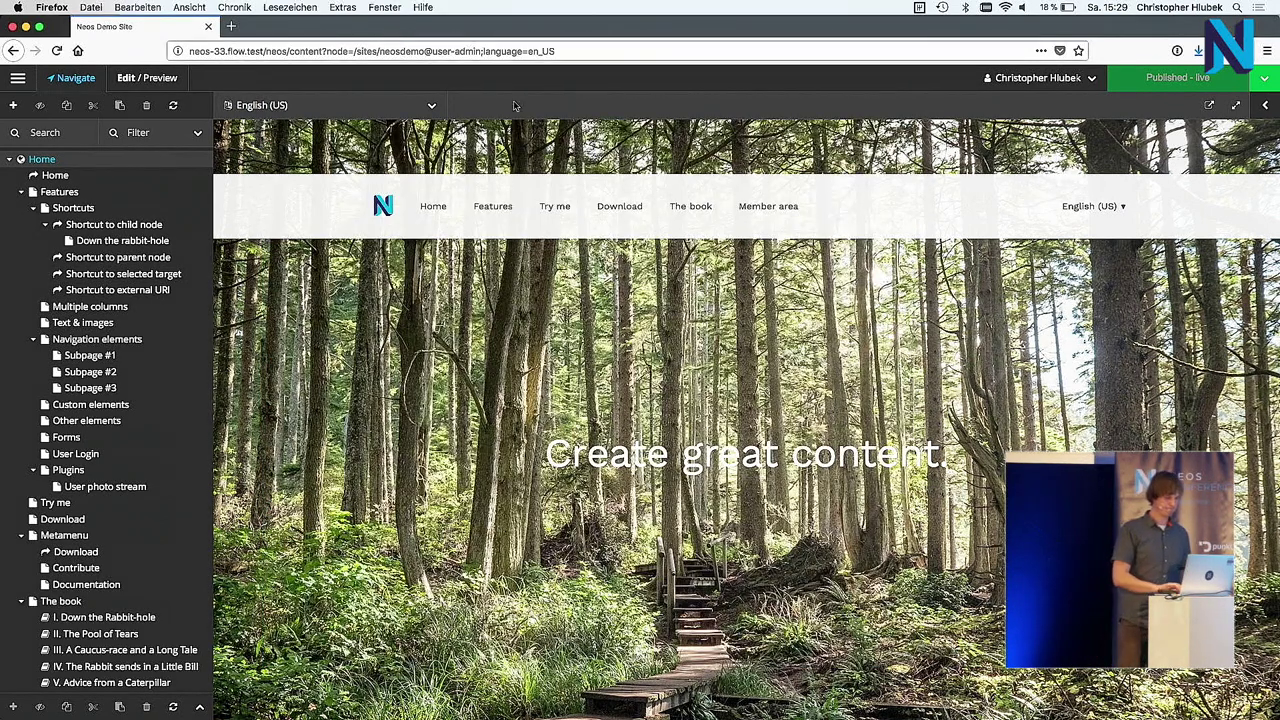
Step: Replace 'great' with 'scalable' in the headline, publish to live, and open the Content Store page
double_click(720, 452)
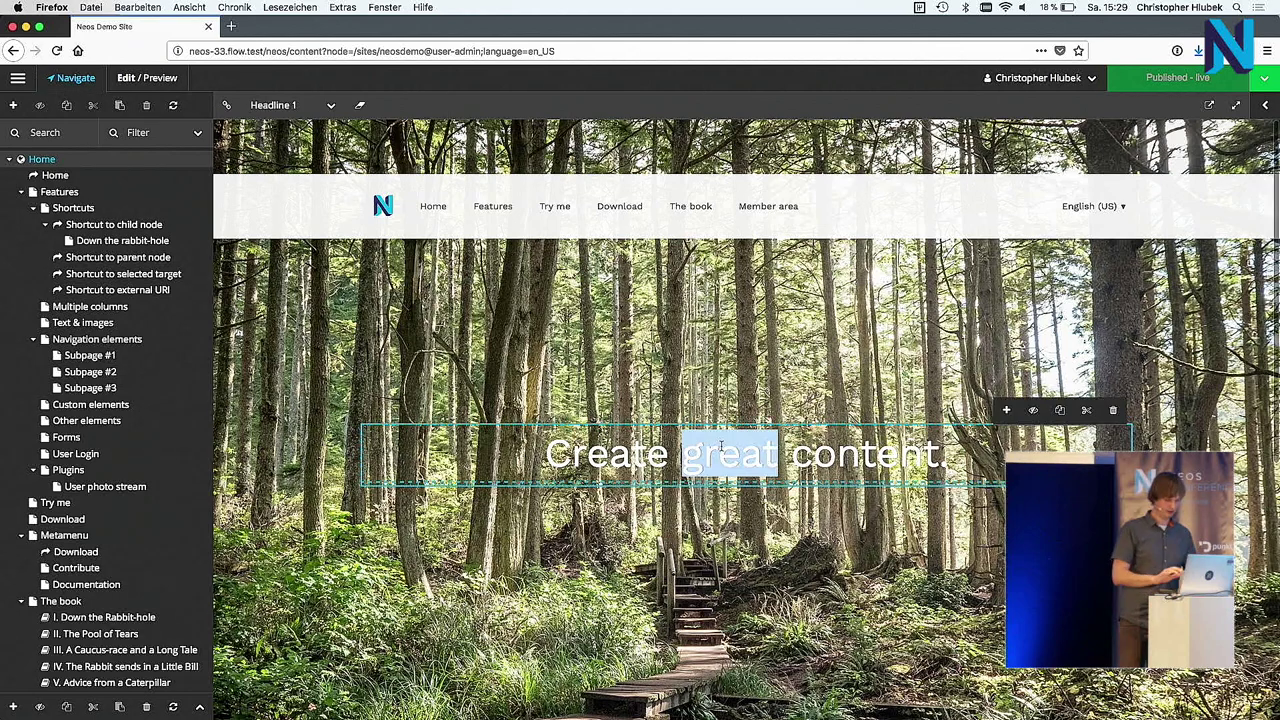
text(scalable)
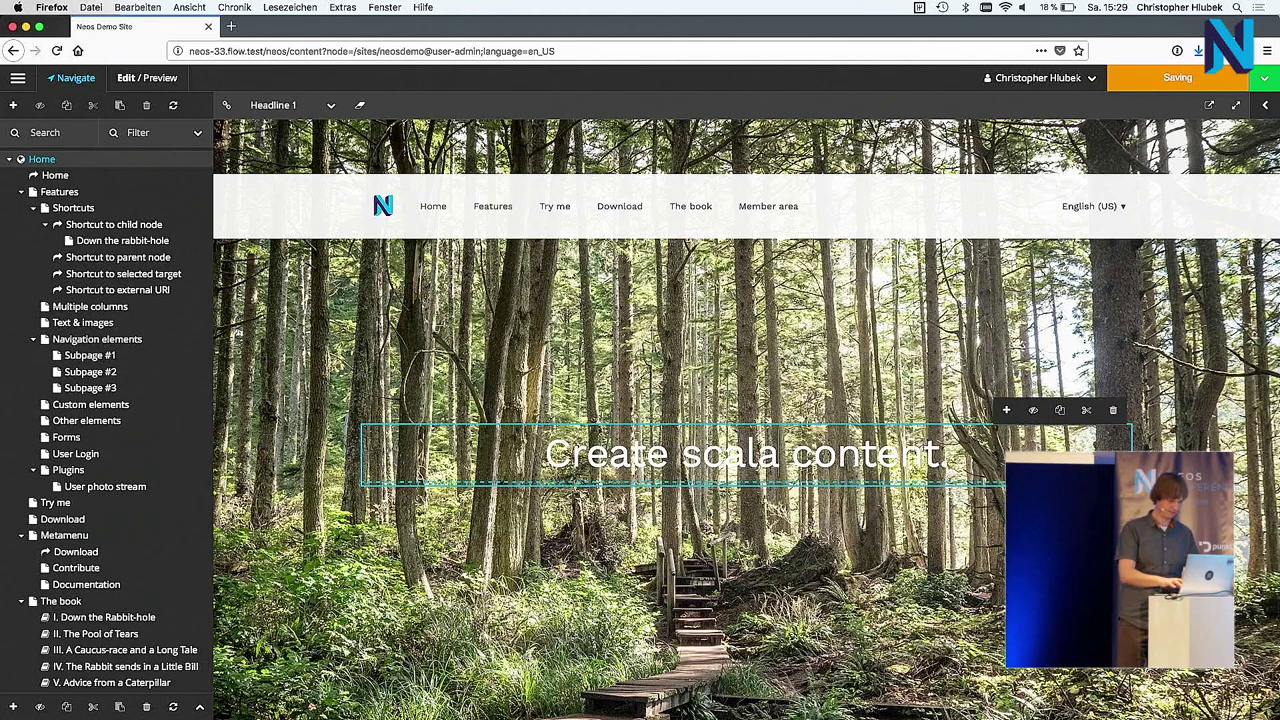
click(790, 352)
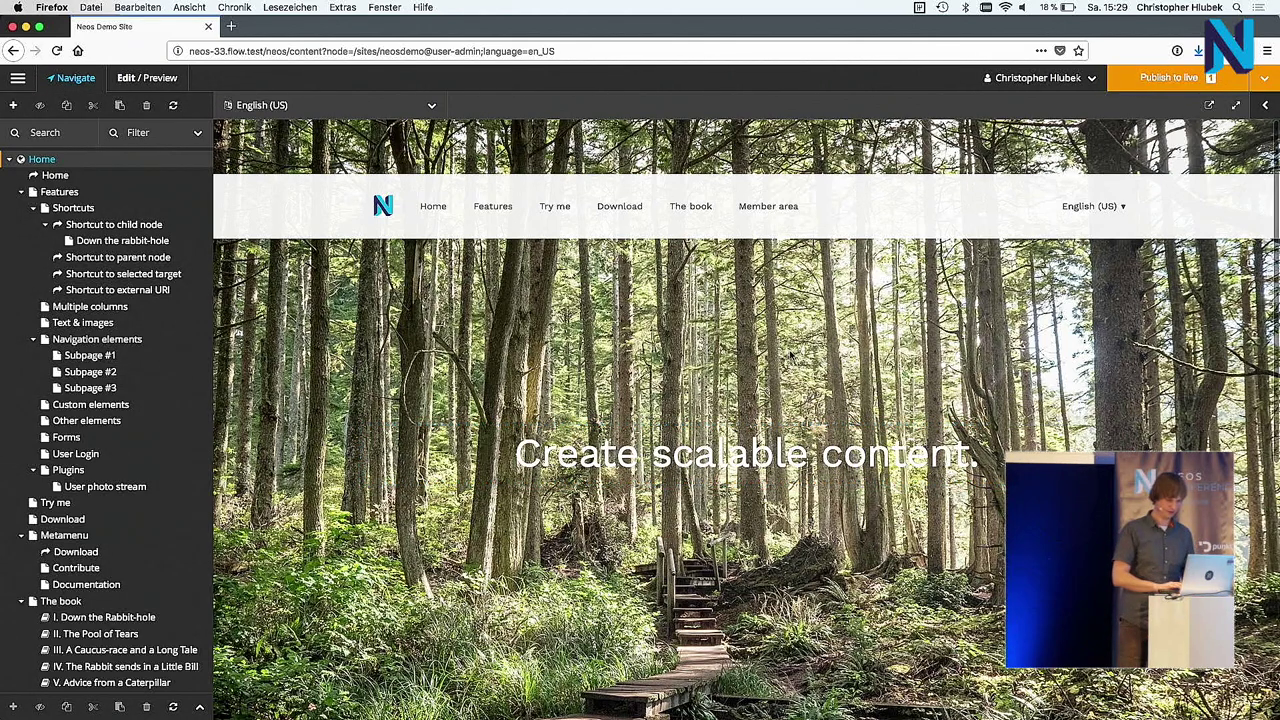
click(1196, 88)
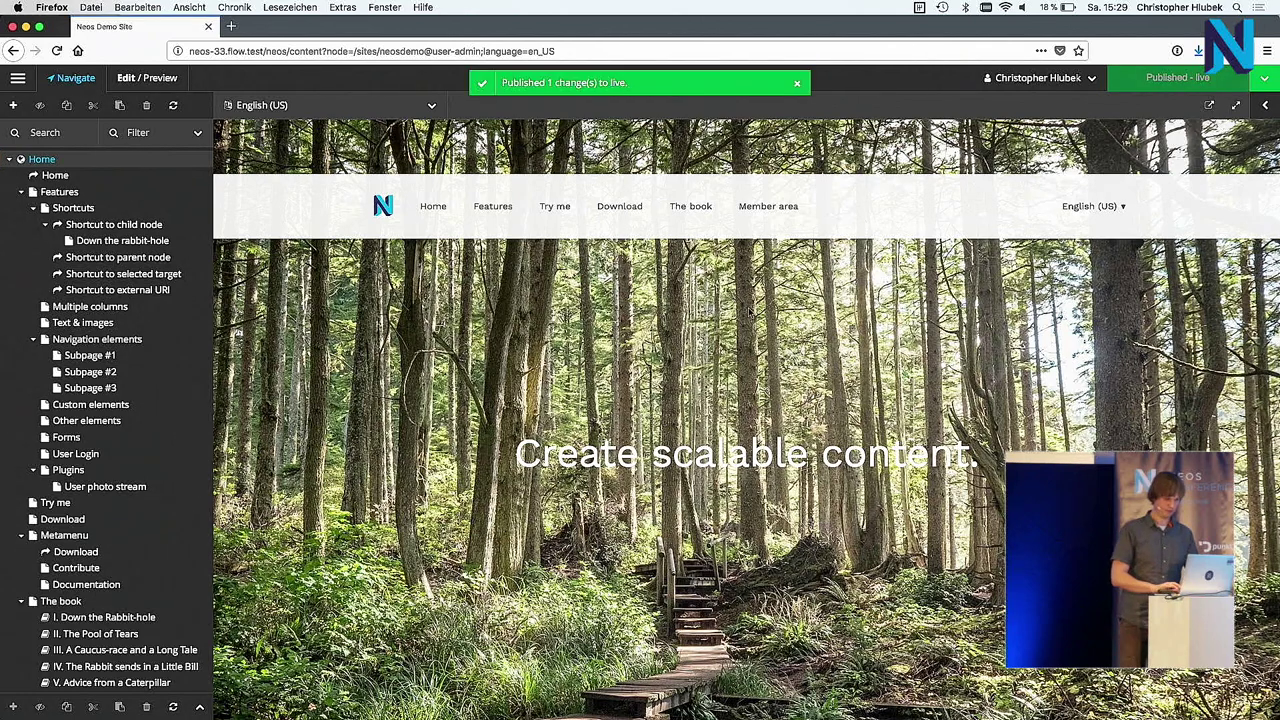
click(18, 78)
click(70, 427)
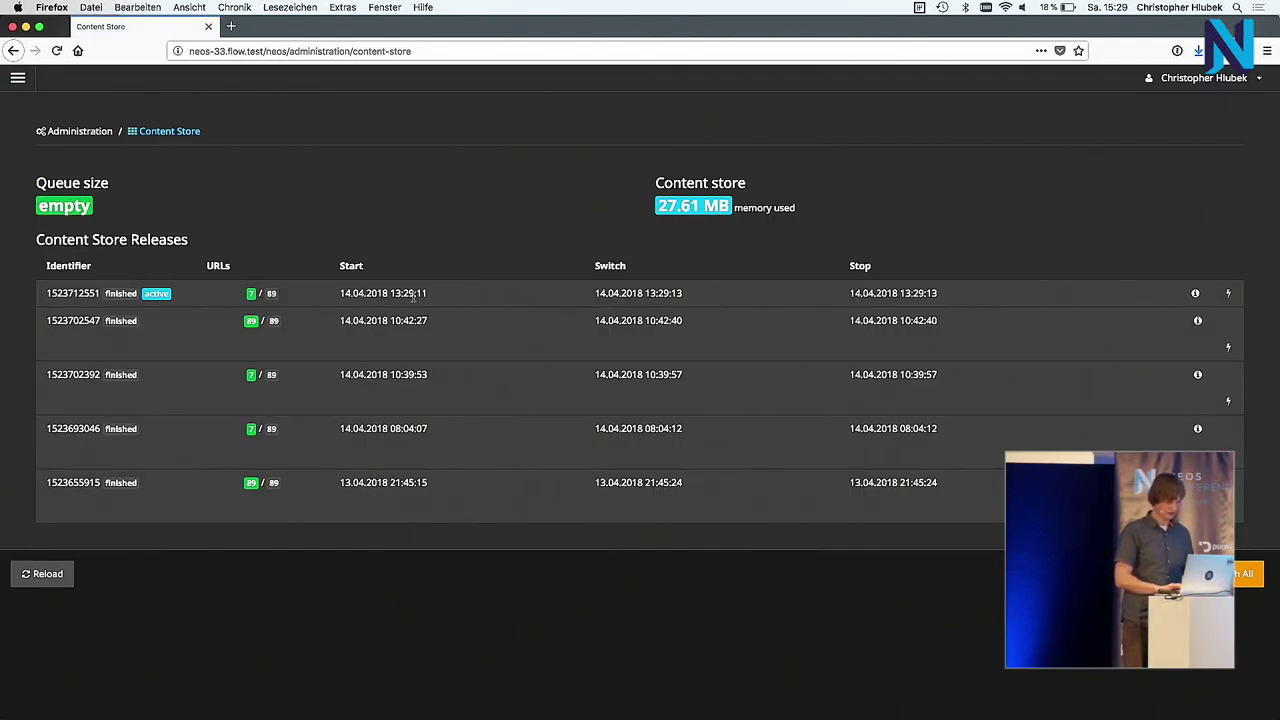
Step: Check the flow job:work tab in iTerm2 for the processed publish jobs, then return to Firefox
key(super+Tab)
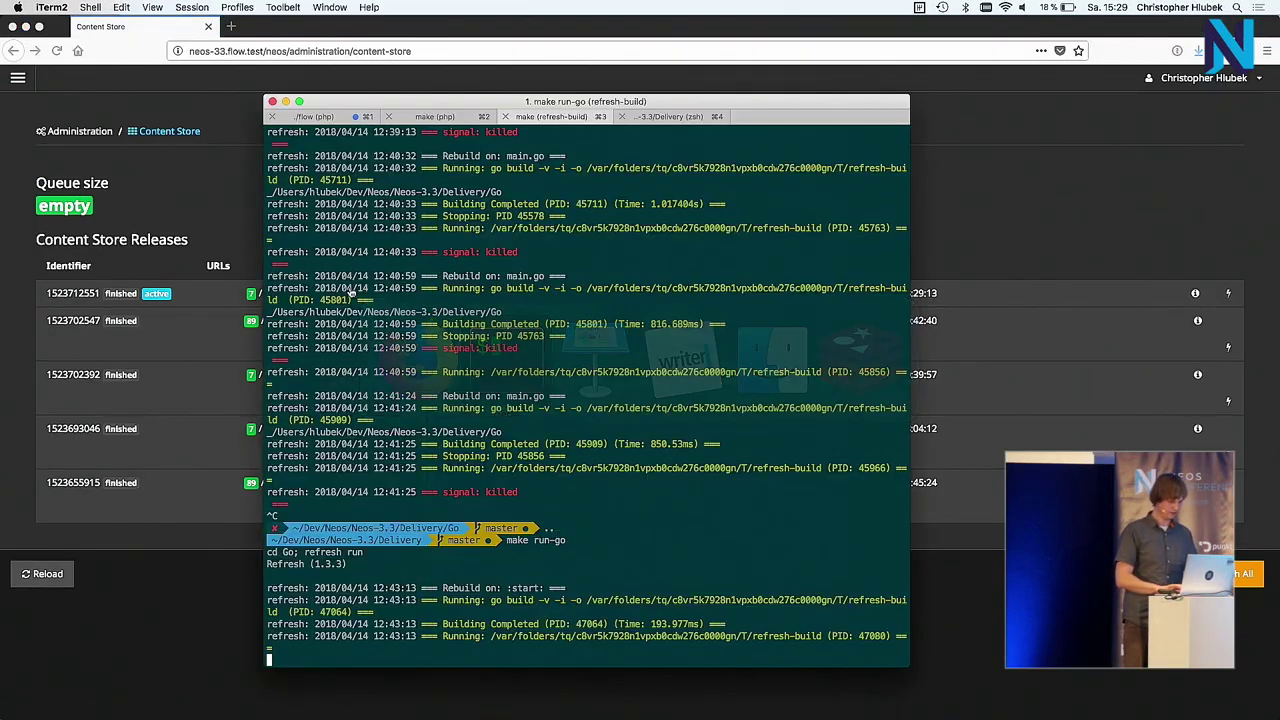
key(super+1)
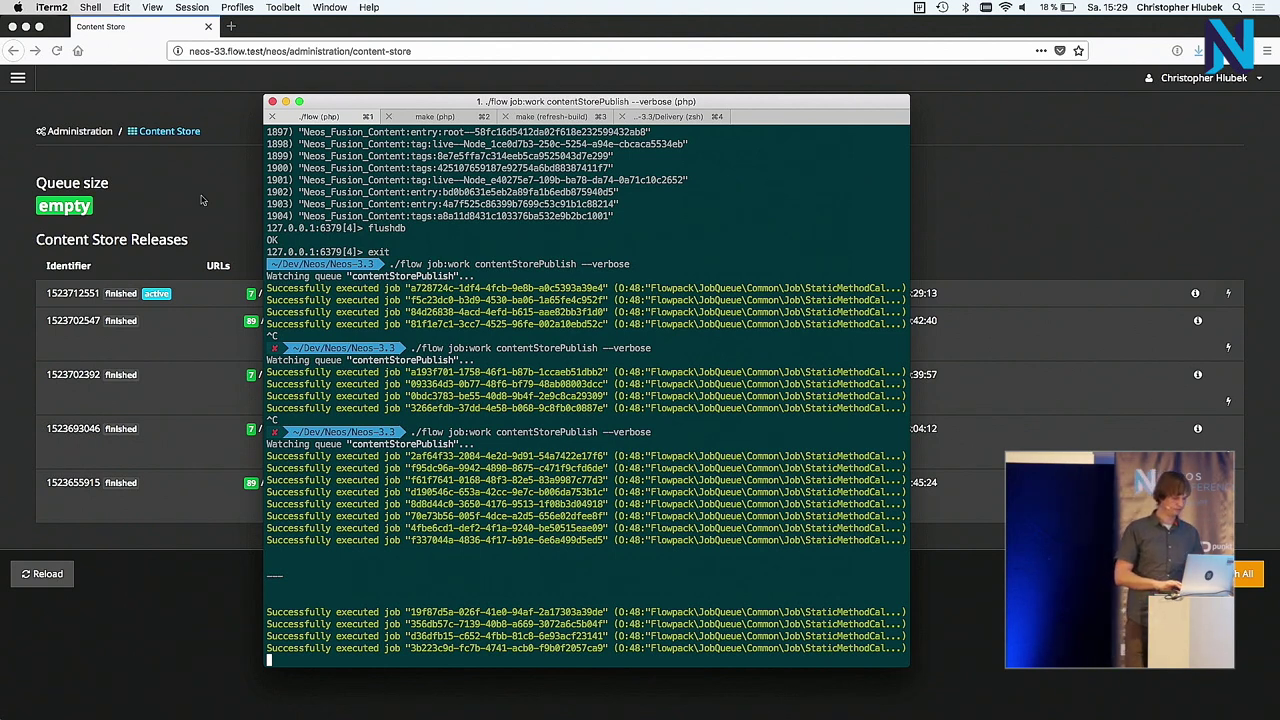
key(super+Tab)
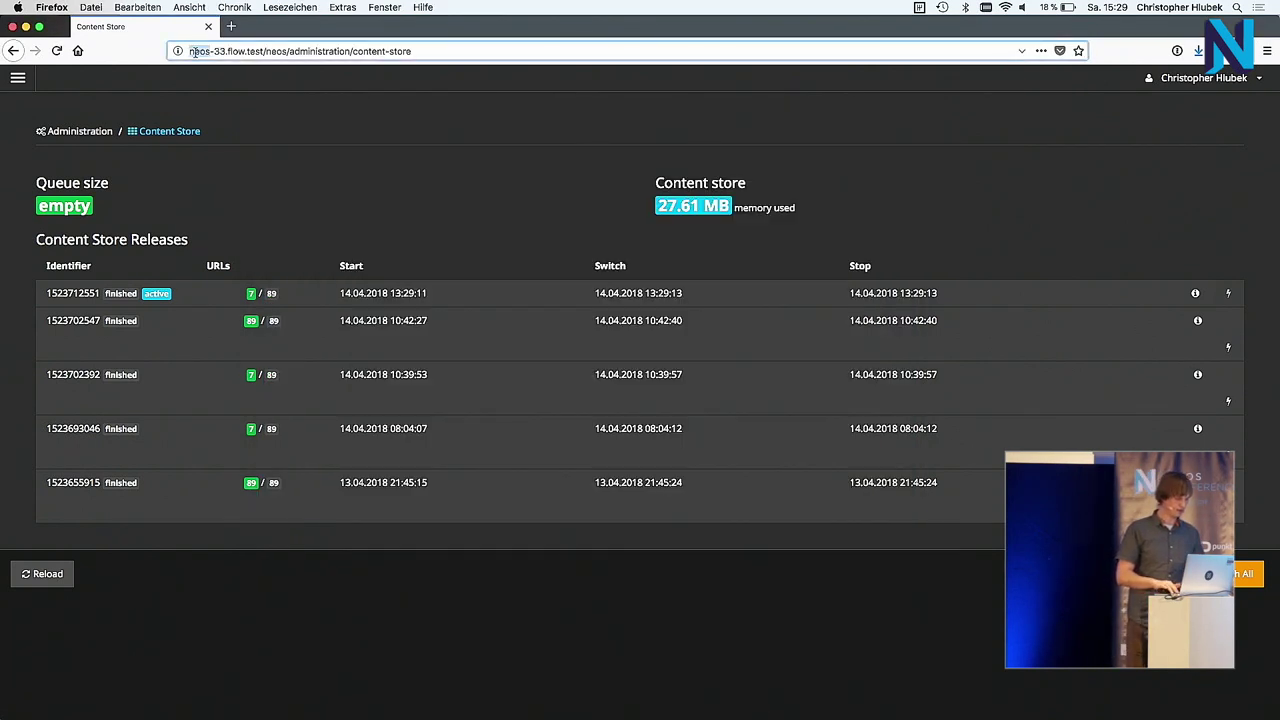
Step: Open neos-33.flow.test on port 8000 in a new tab
drag(210, 51, 246, 51)
key(super+c)
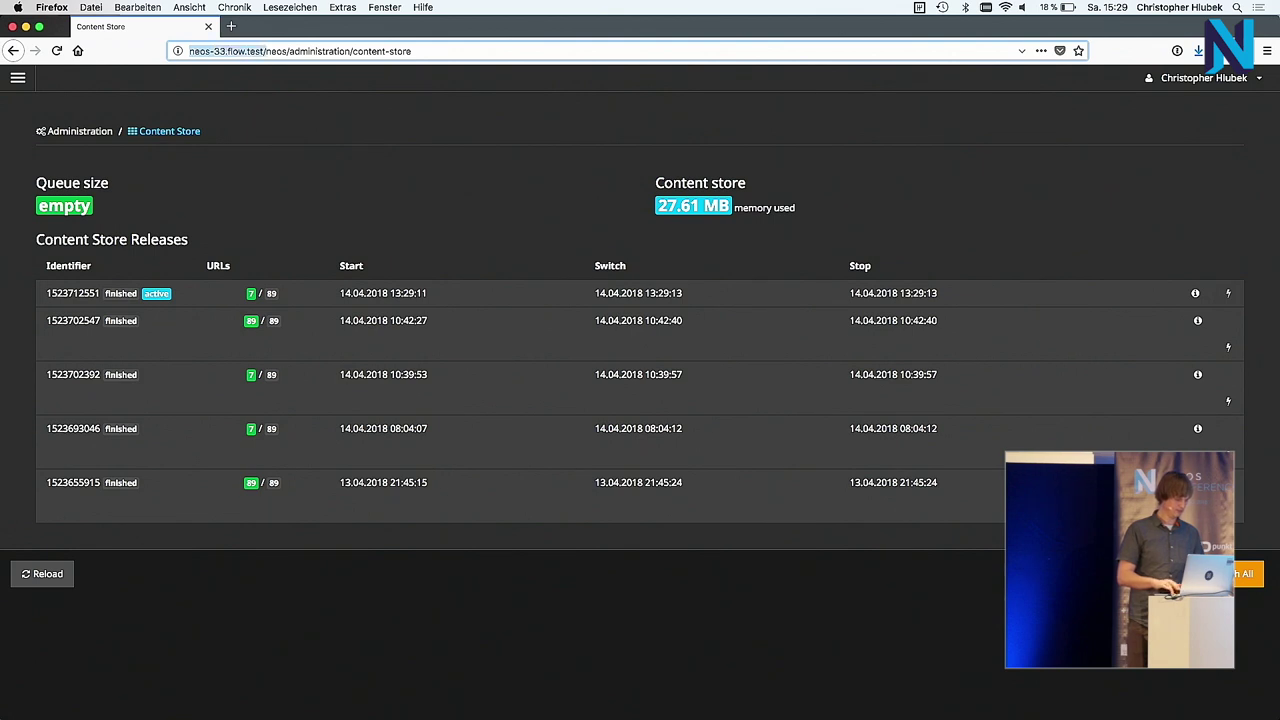
key(super+t)
key(super+v)
text(:)
text(8000)
key(Return)
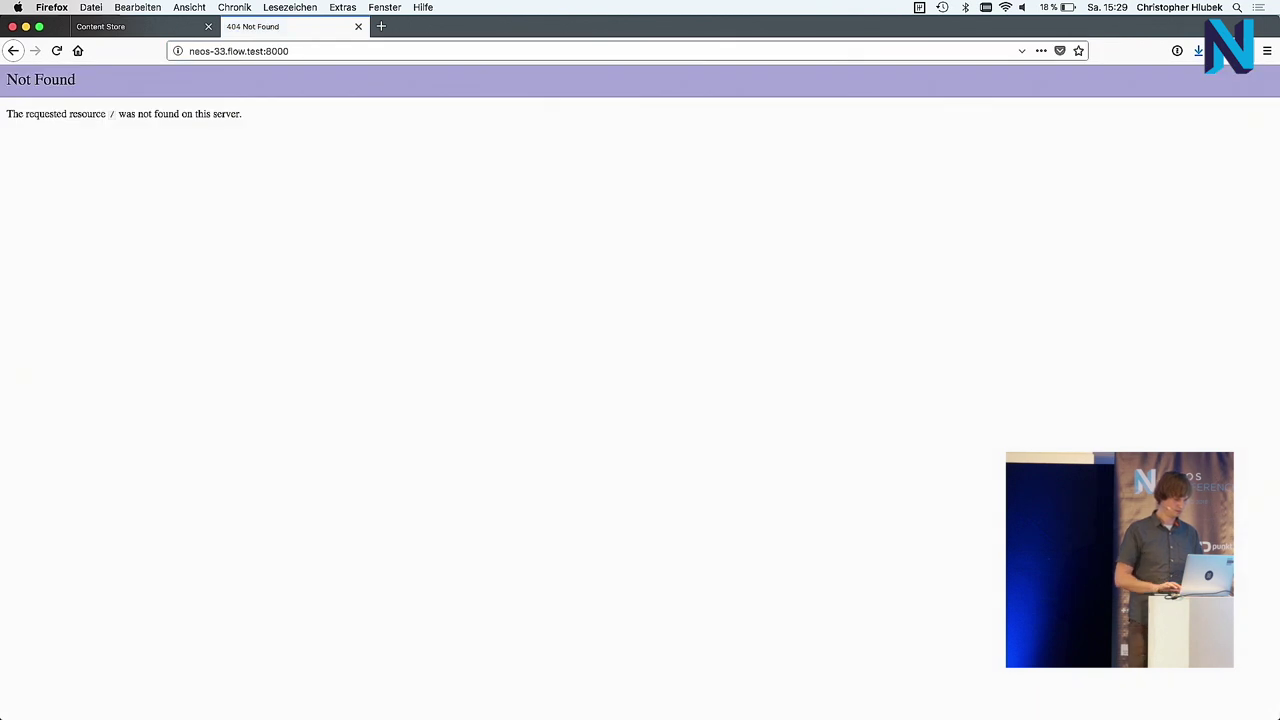
key(super+Left)
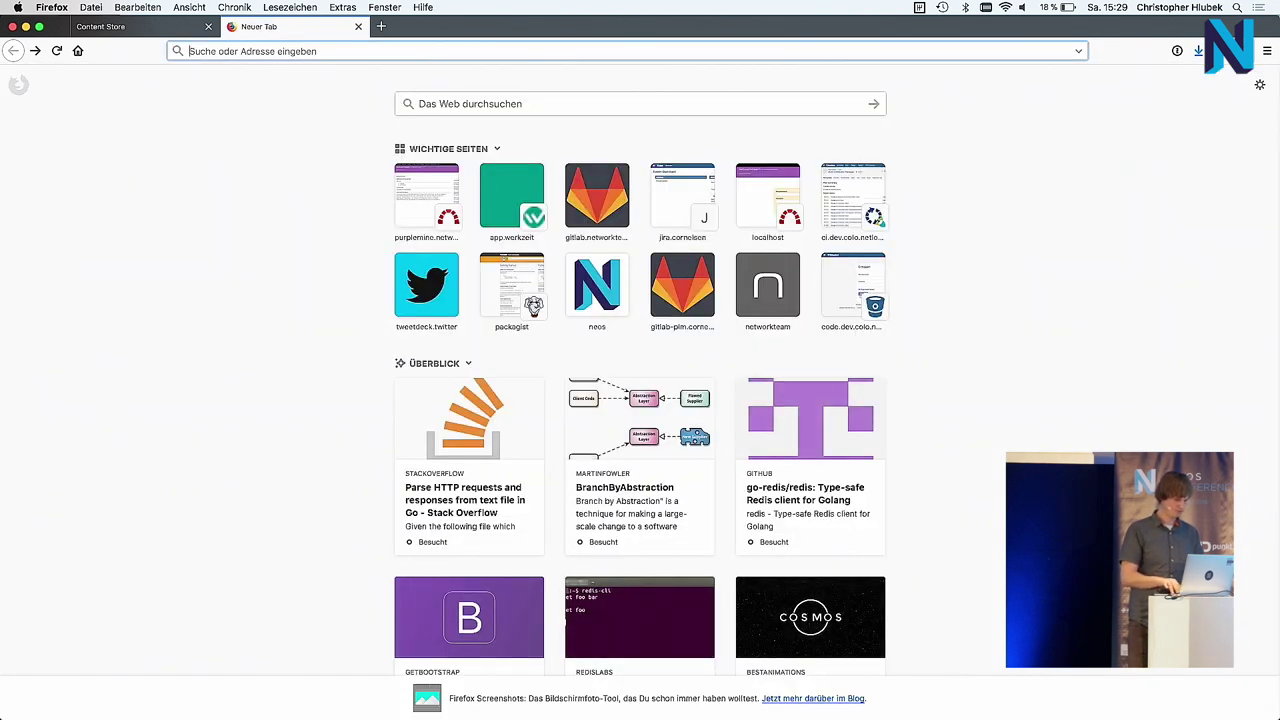
click(157, 134)
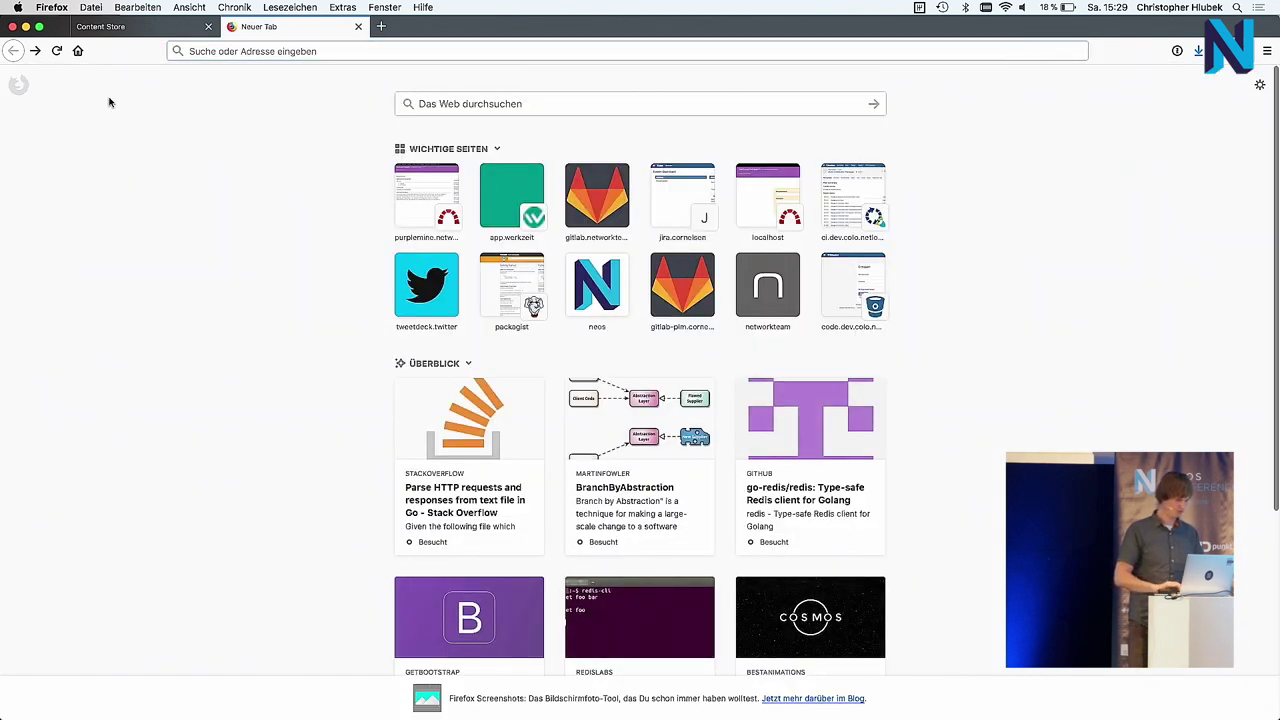
click(36, 52)
Step: Load the Danish version of the site at neos-33.flow.test:8000/da
click(309, 51)
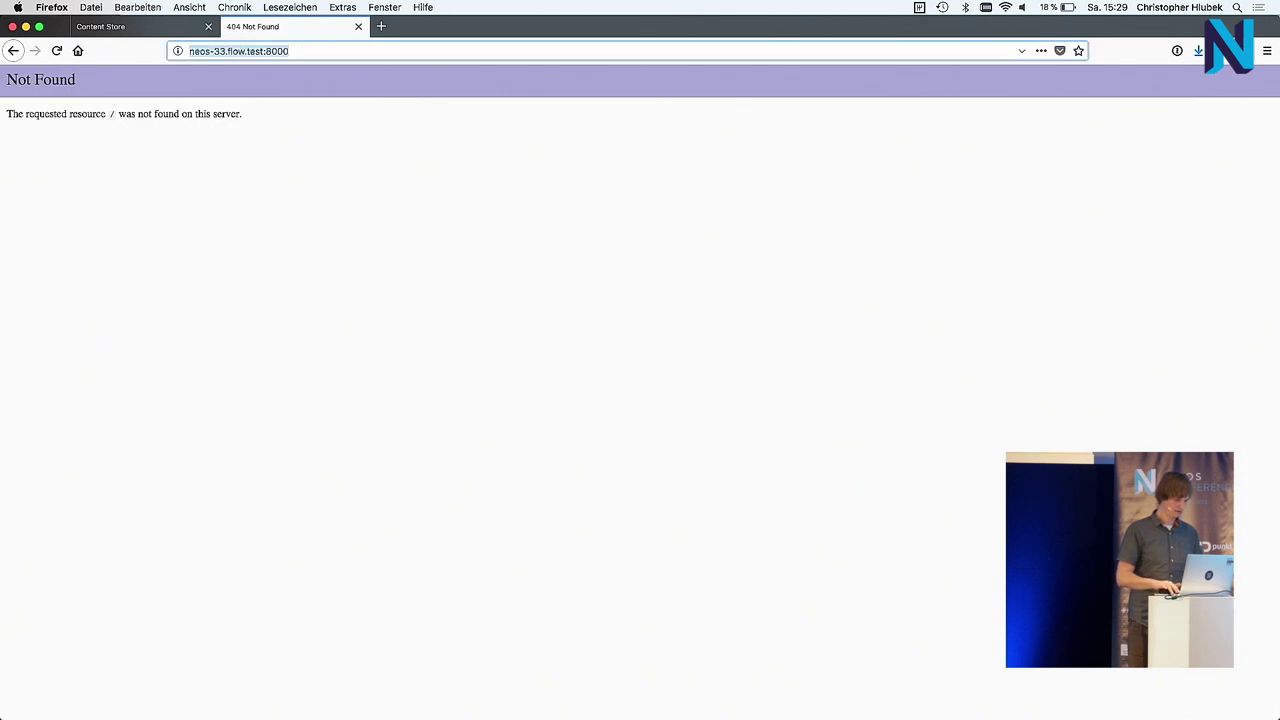
text(/)
key(Return)
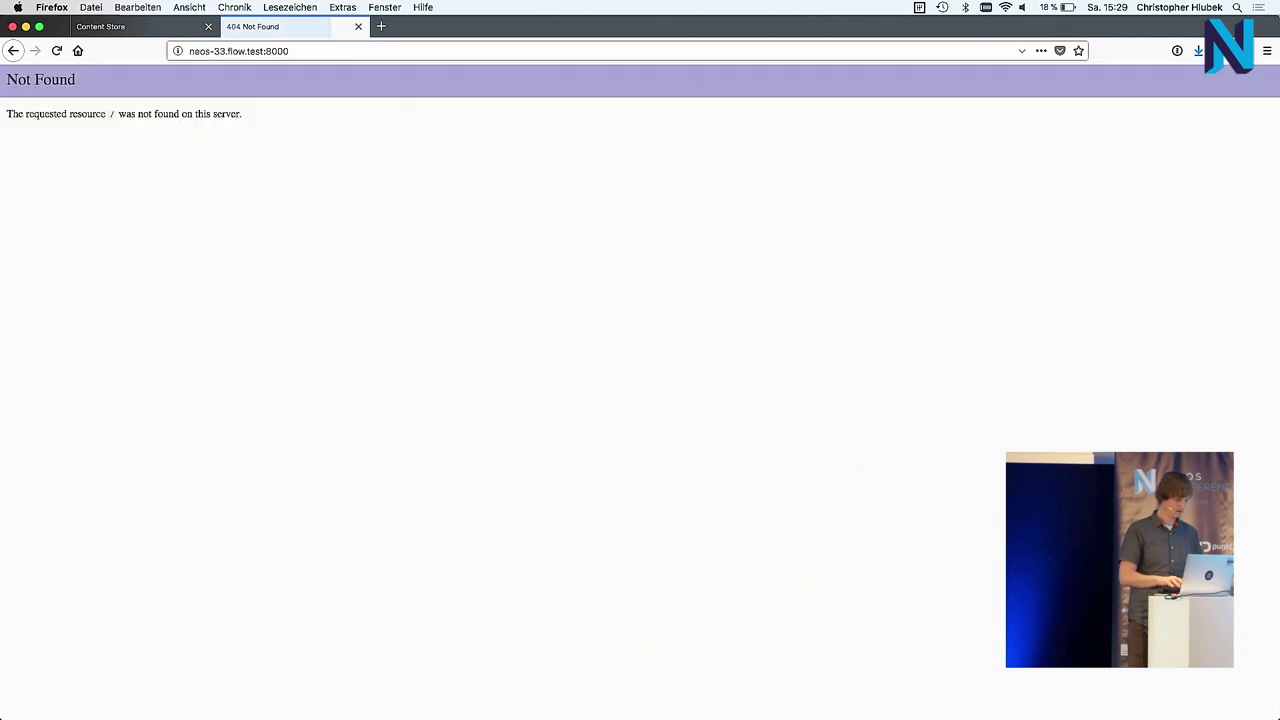
key(Right)
text(/en)
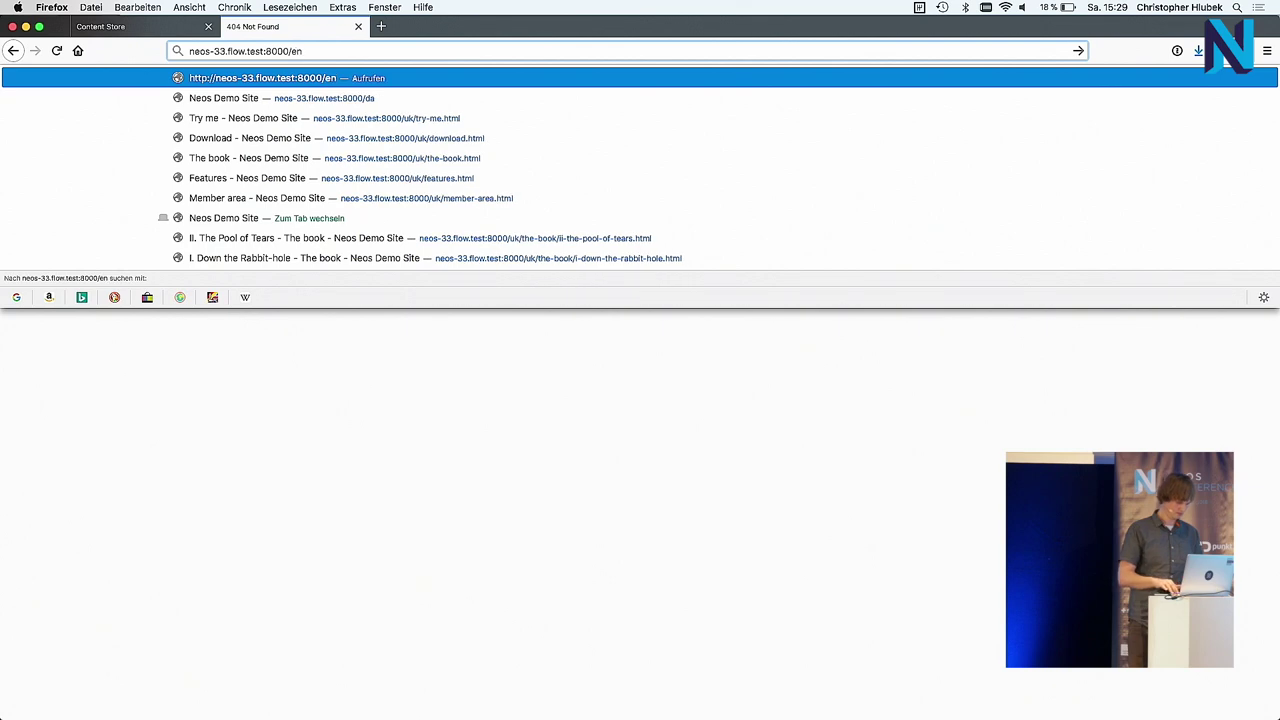
key(BackSpace)
key(BackSpace)
text(da)
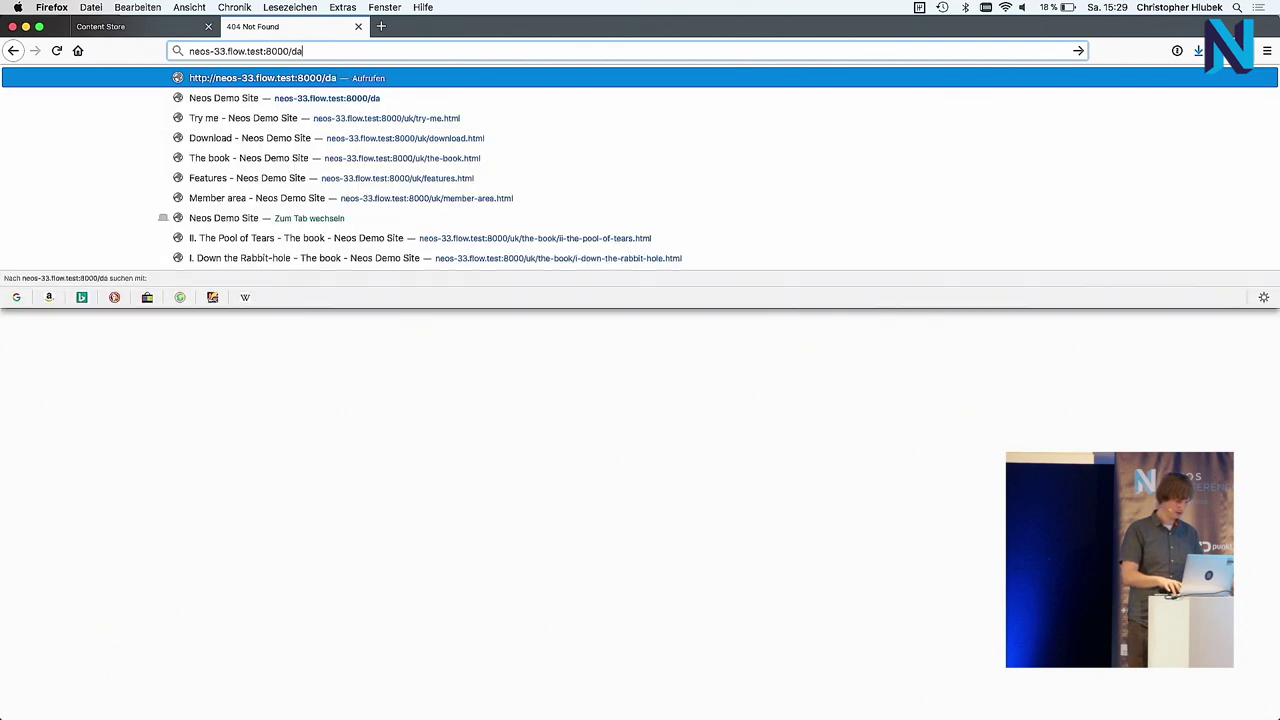
key(Return)
Step: Switch the demo site to English (UK) and view the 'Create scalable content' headline
click(998, 97)
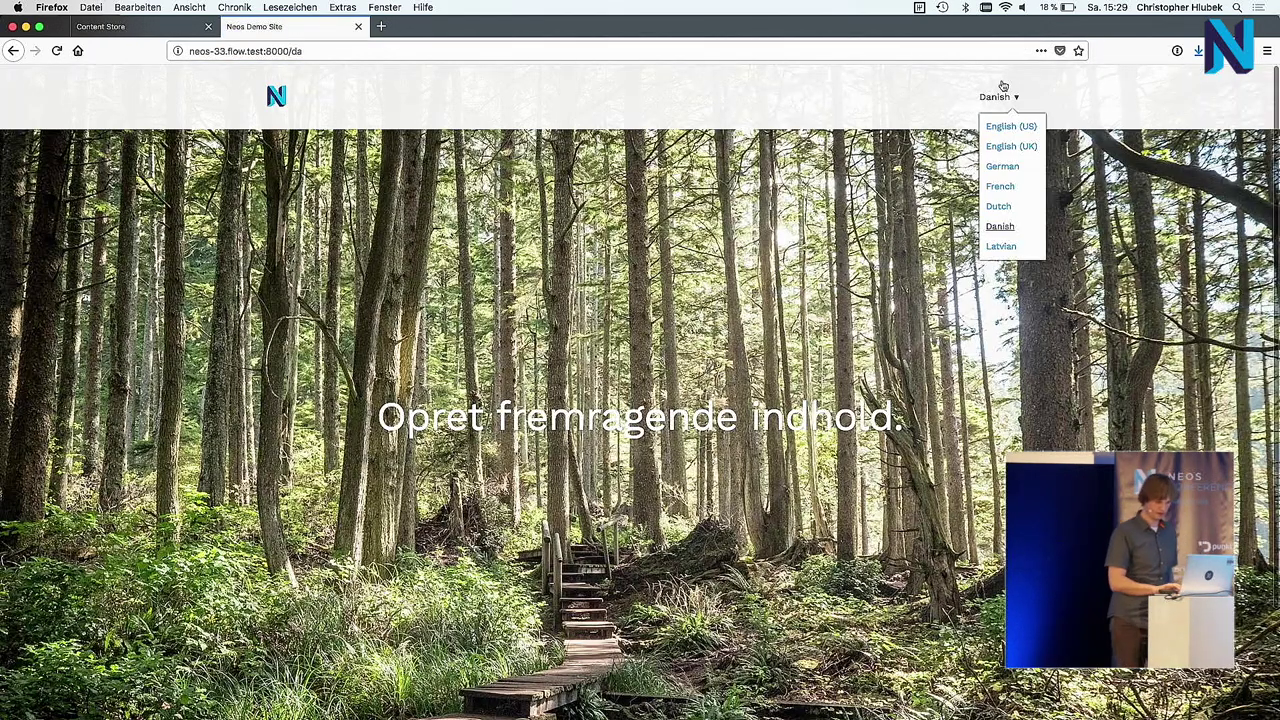
click(1010, 146)
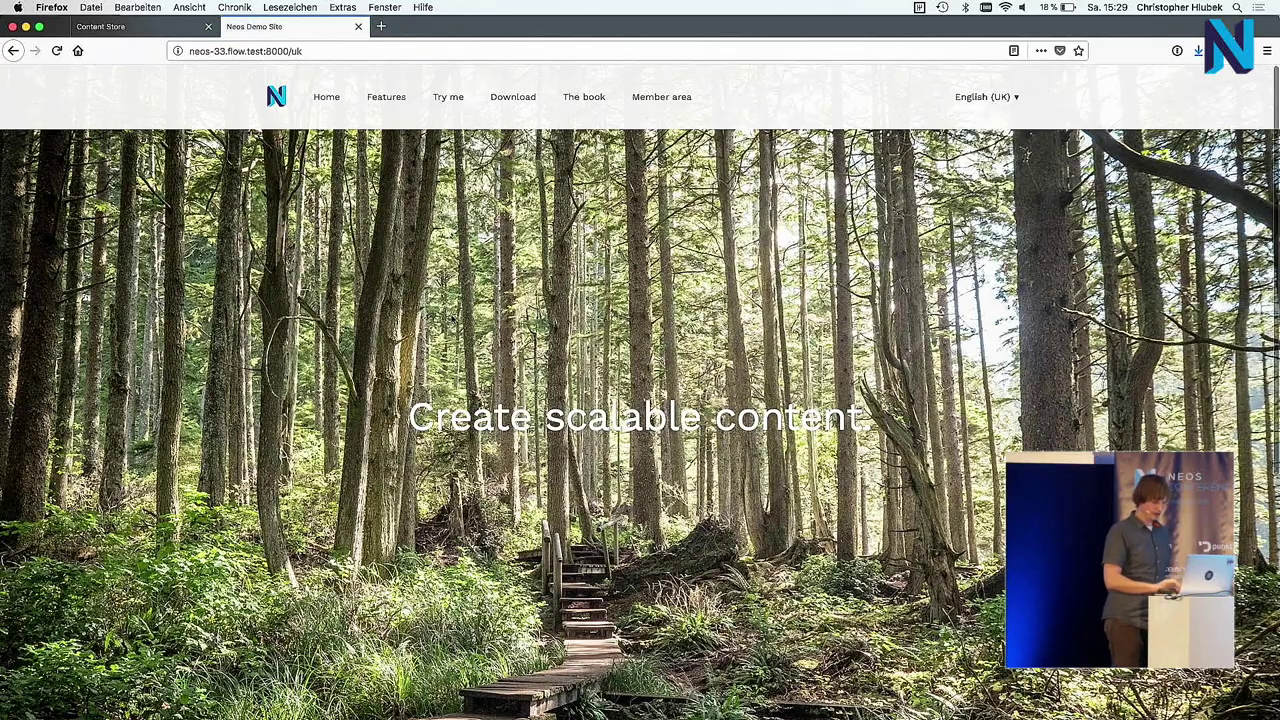
scroll(1010, 146, down, 5)
scroll(640, 400, up, 5)
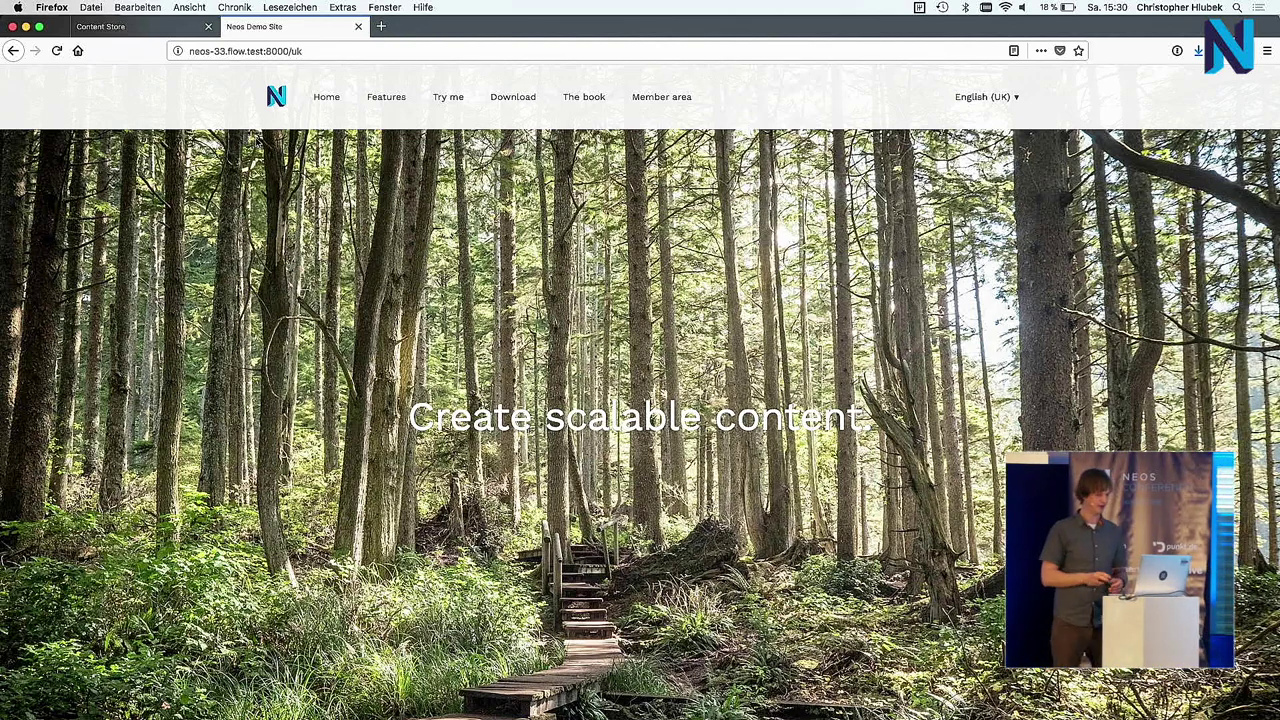
Step: Browse the Try me, Download and The book pages, including chapter III
click(450, 97)
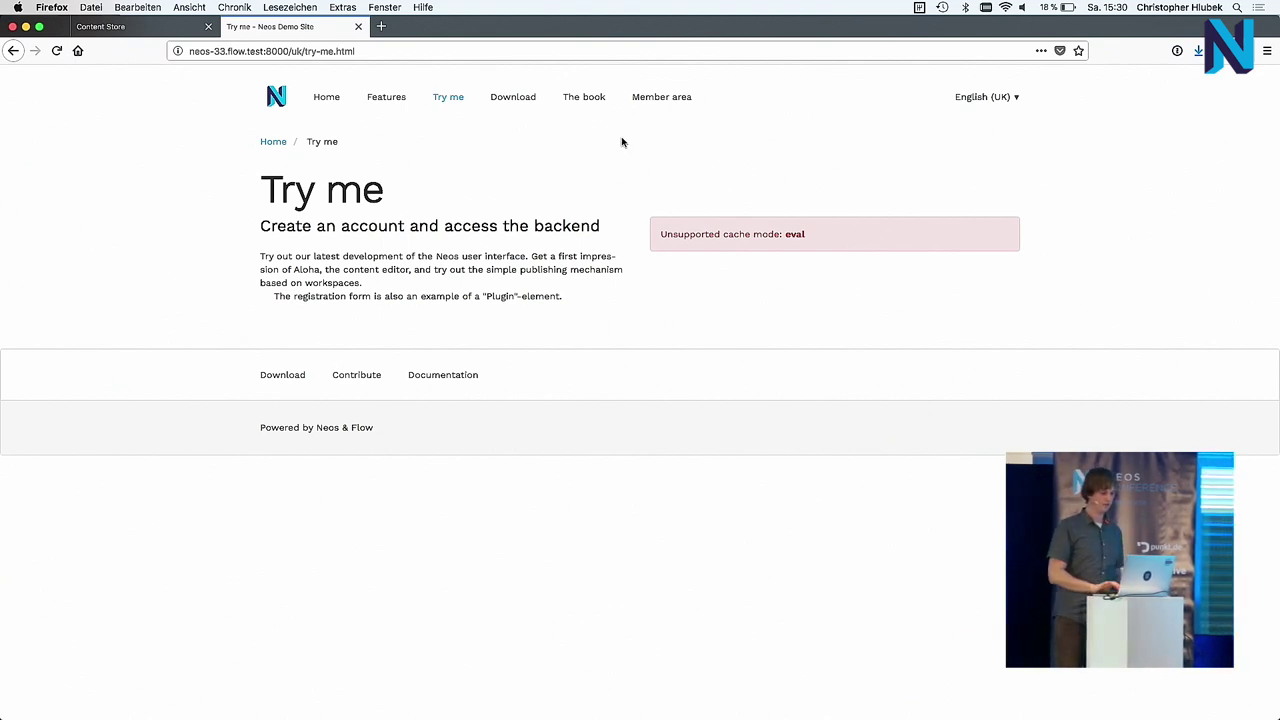
click(523, 100)
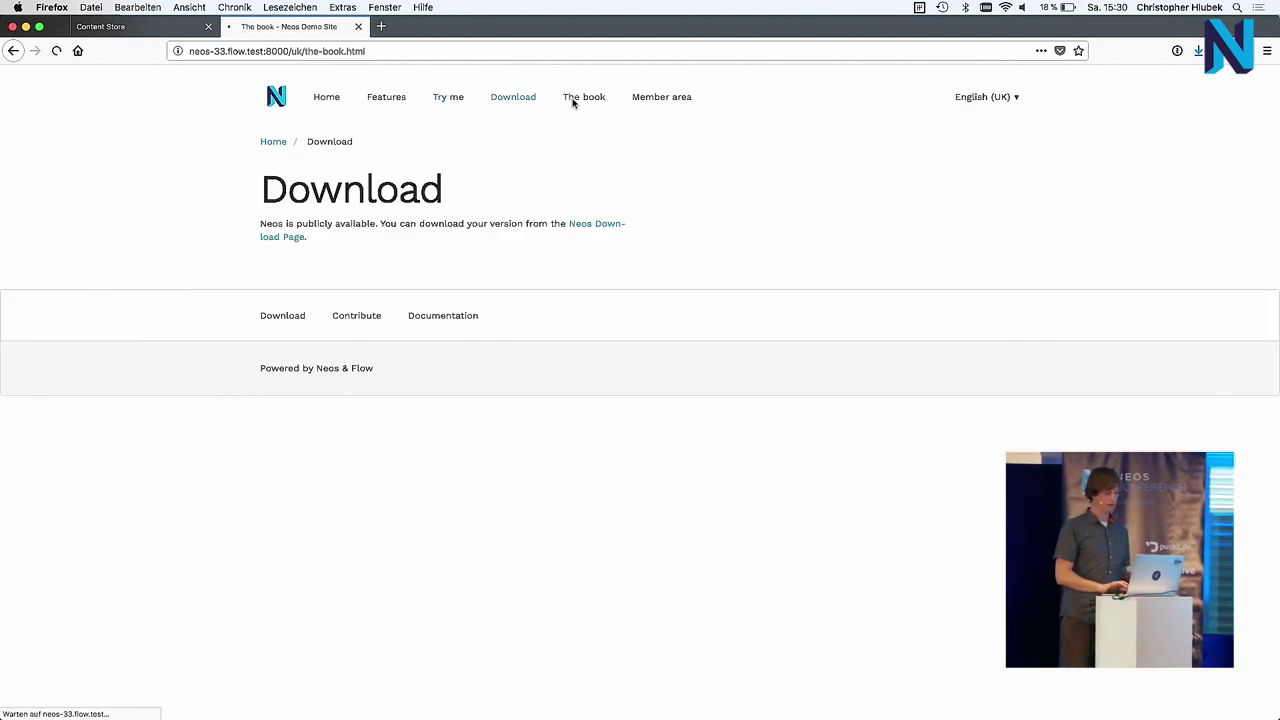
click(574, 97)
click(656, 143)
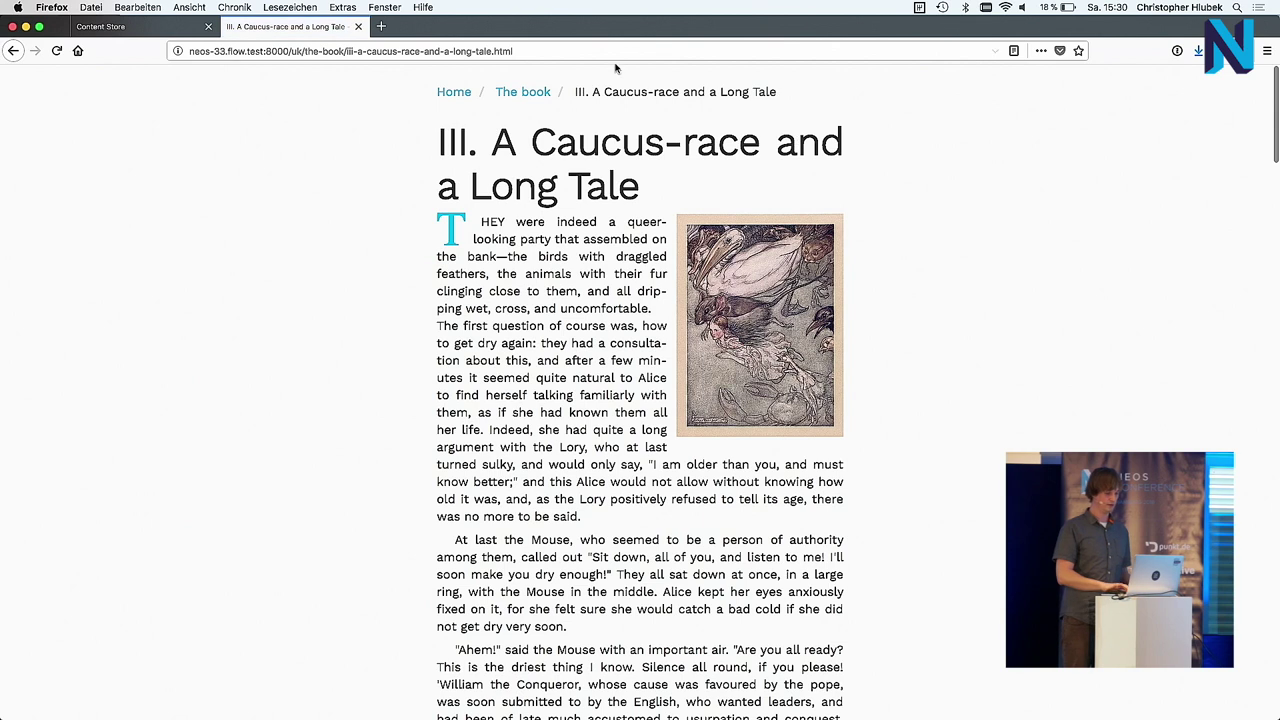
click(428, 91)
Step: Publish all content to the content store, then return to the book tab
click(150, 34)
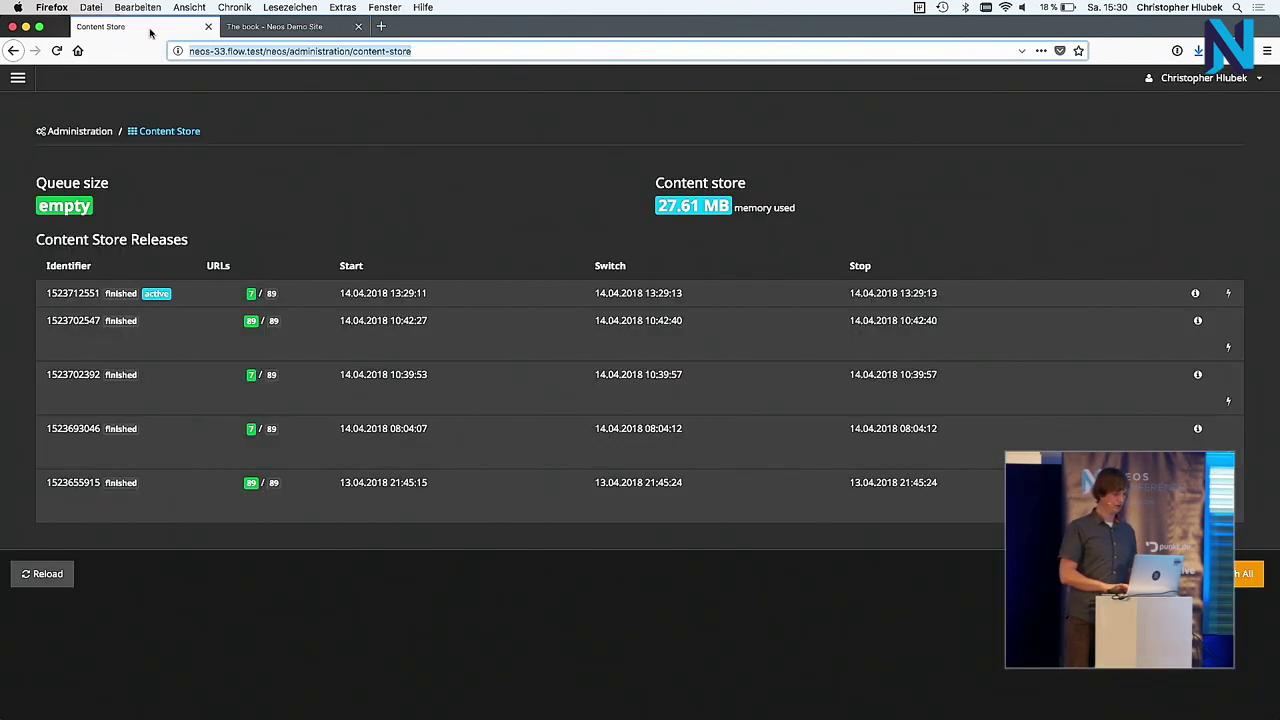
click(1242, 568)
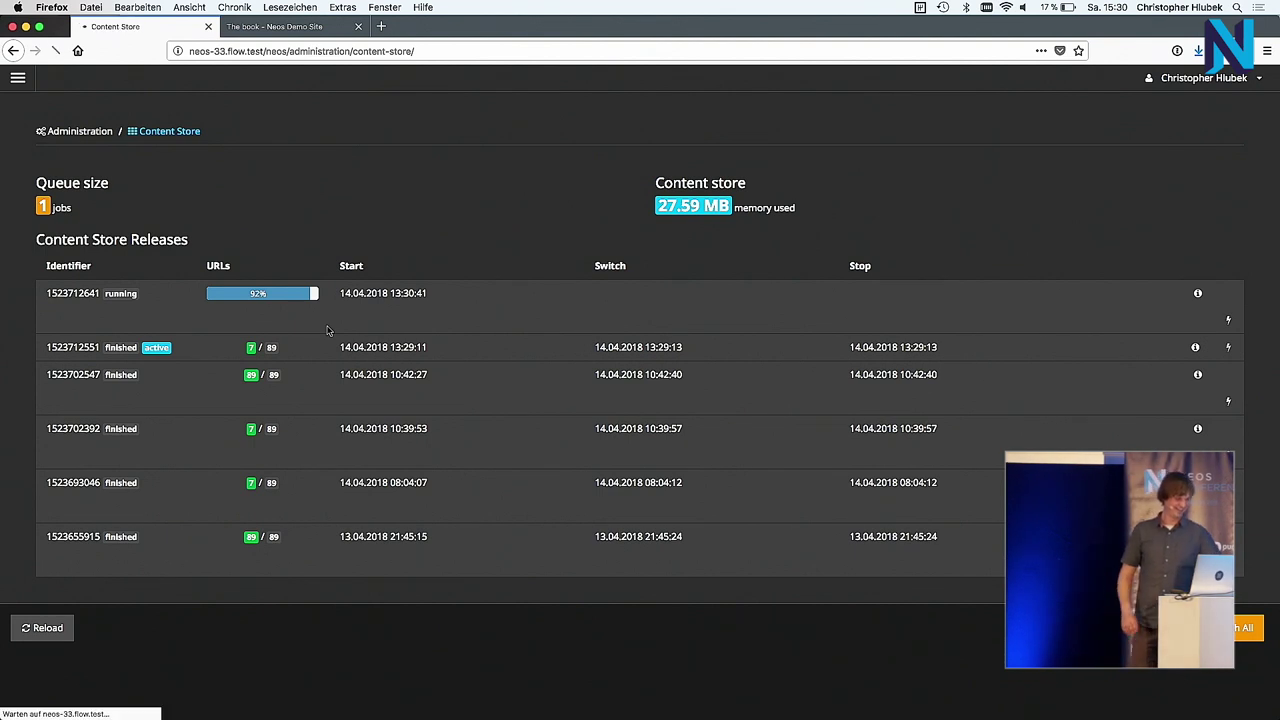
click(290, 26)
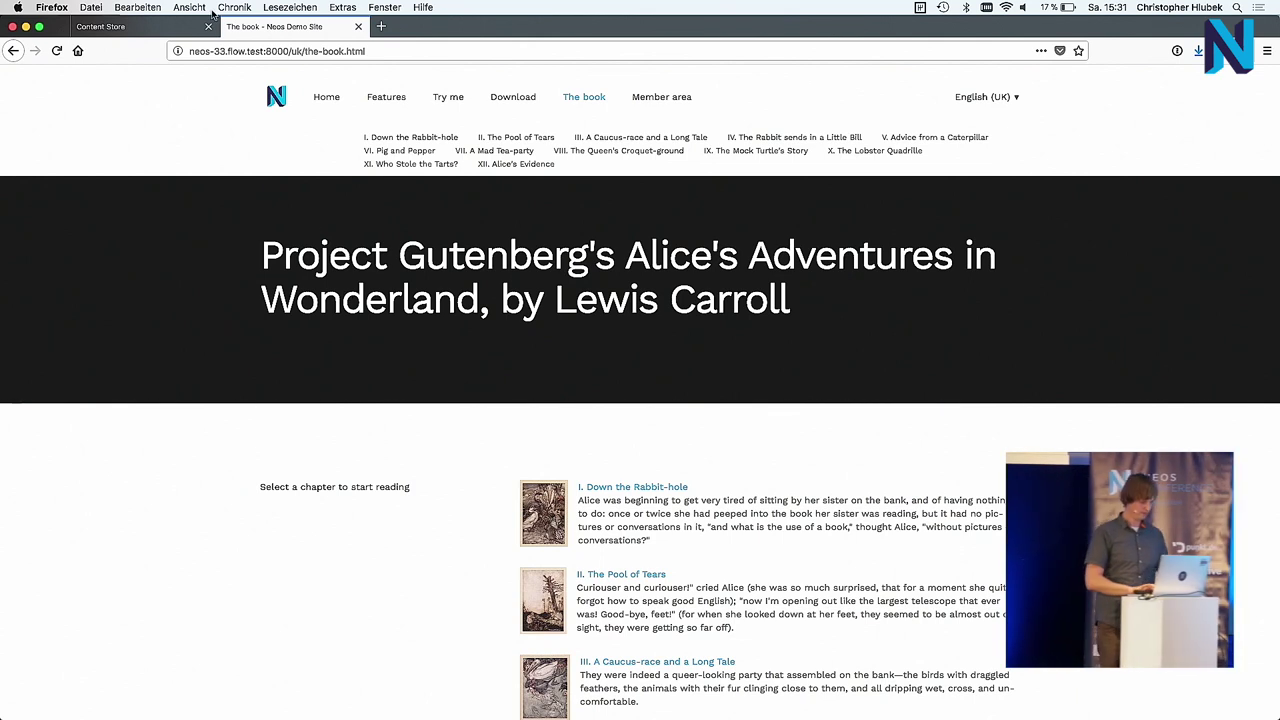
Step: Change the book page's port from 8000 to 8001 and load it
click(274, 47)
click(274, 47)
key(BackSpace)
text(1)
key(Return)
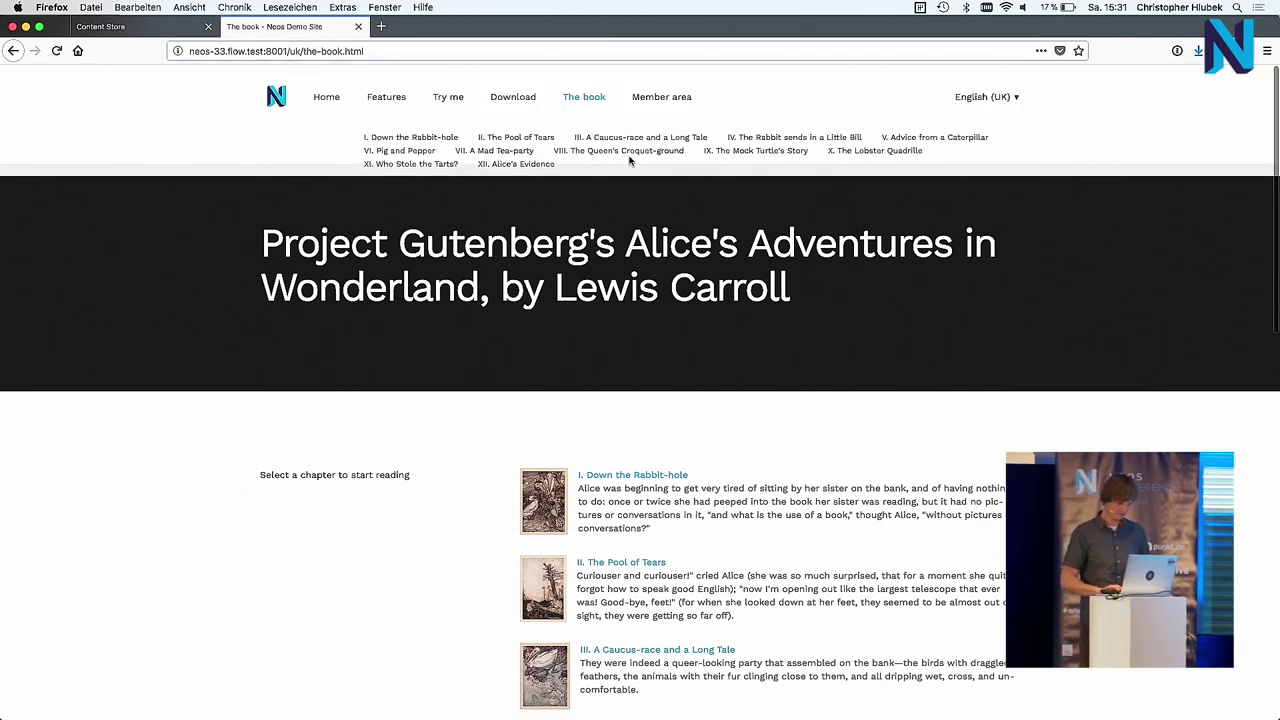
Step: Browse chapter VIII, Features and the 'Create scalable content.' homepage, then switch to Keynote
click(630, 158)
click(524, 96)
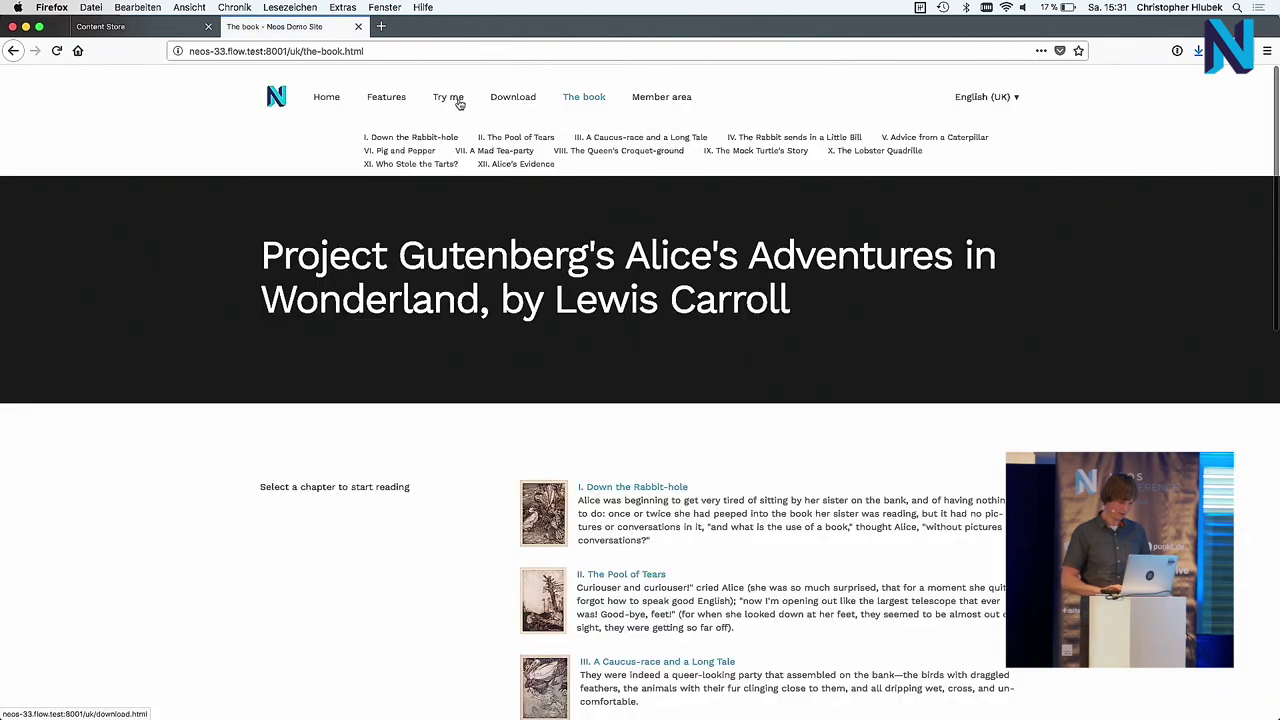
click(386, 96)
click(321, 100)
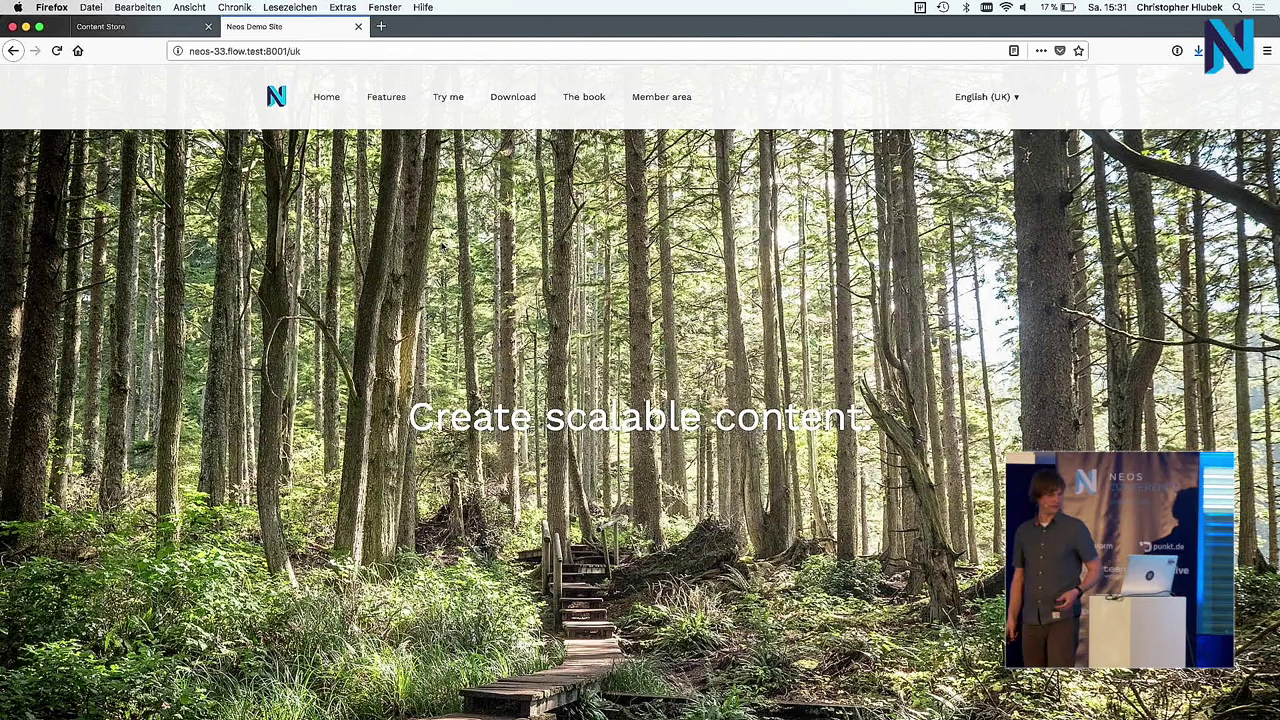
key(super+Tab)
key(super+Tab)
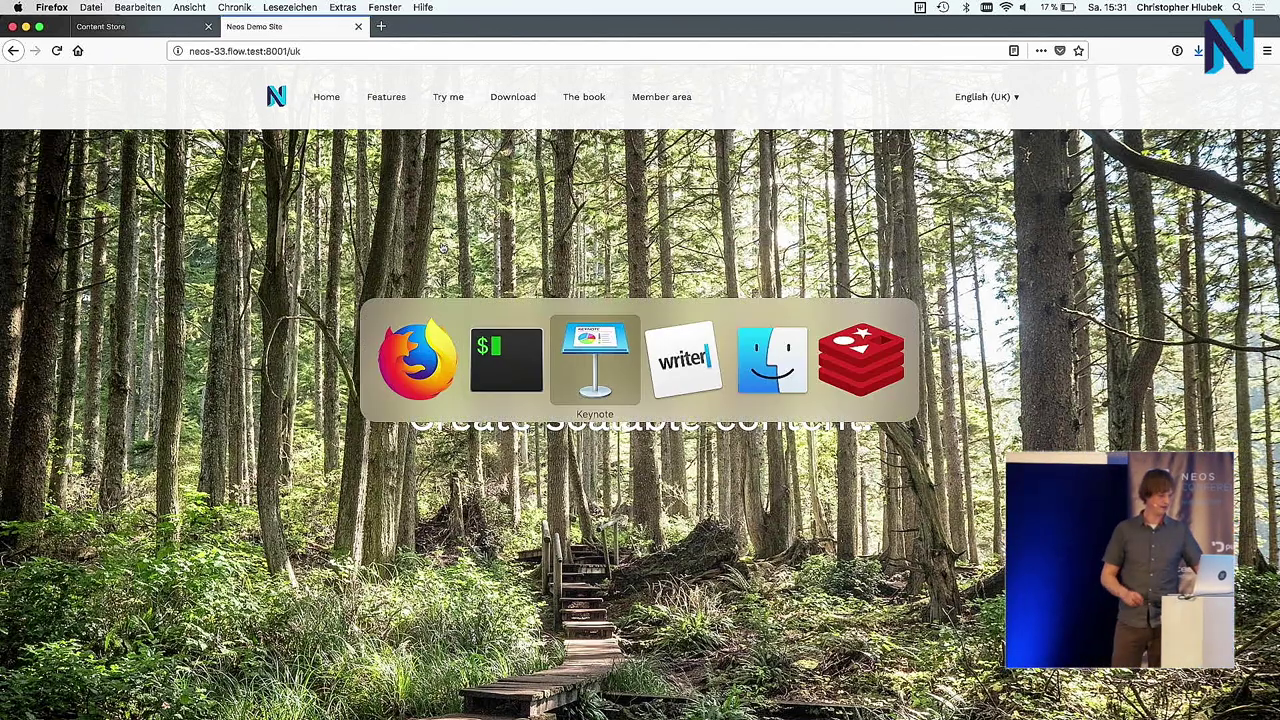